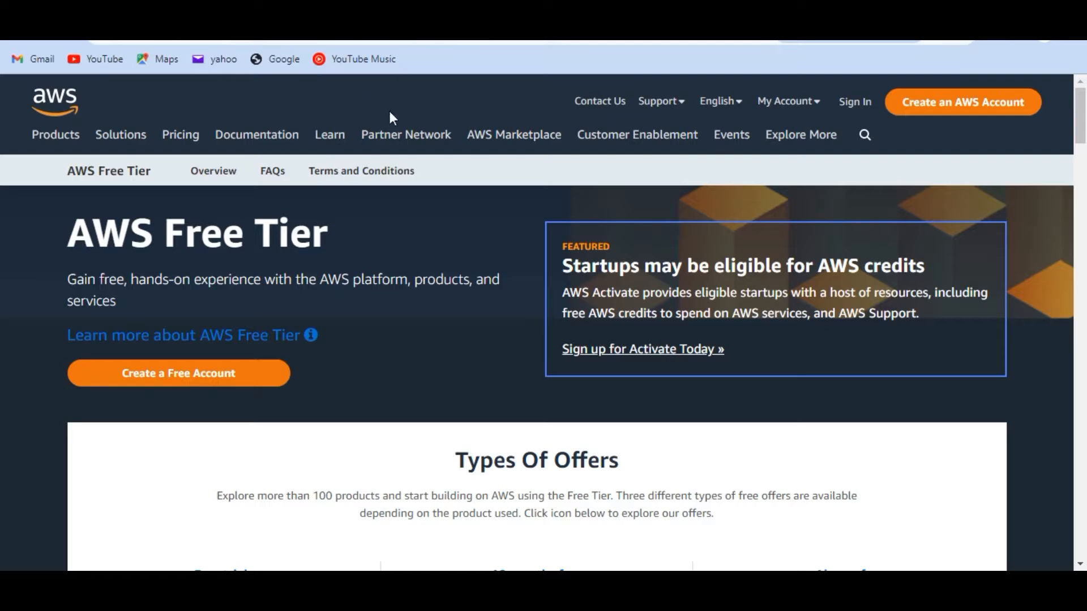
# Open the AWS free account sign-up form and look over its root user email and account name fields
pyautogui.click(259, 381)
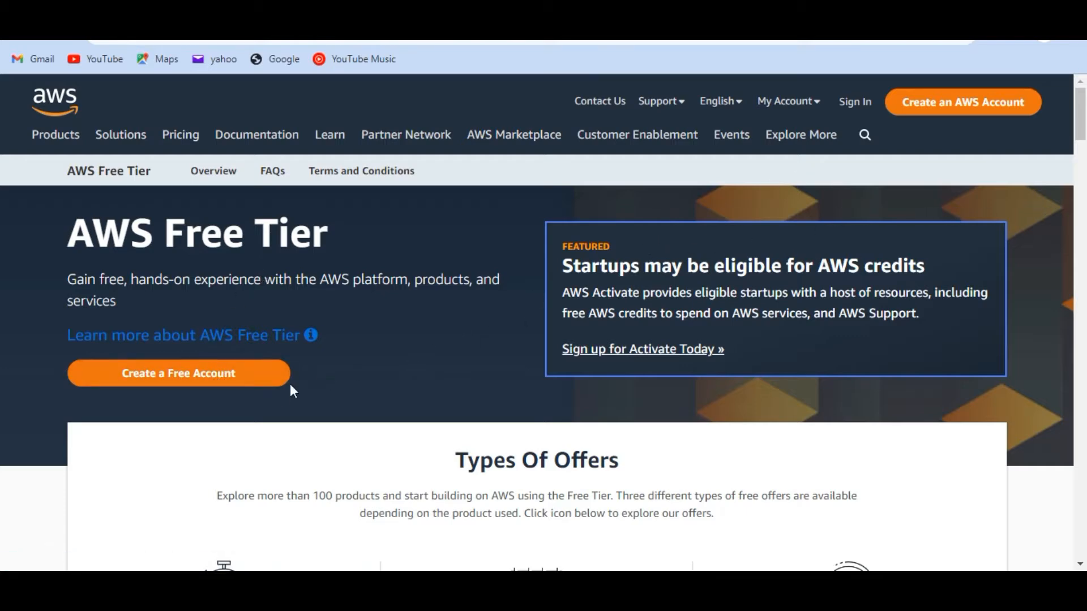
pyautogui.click(192, 376)
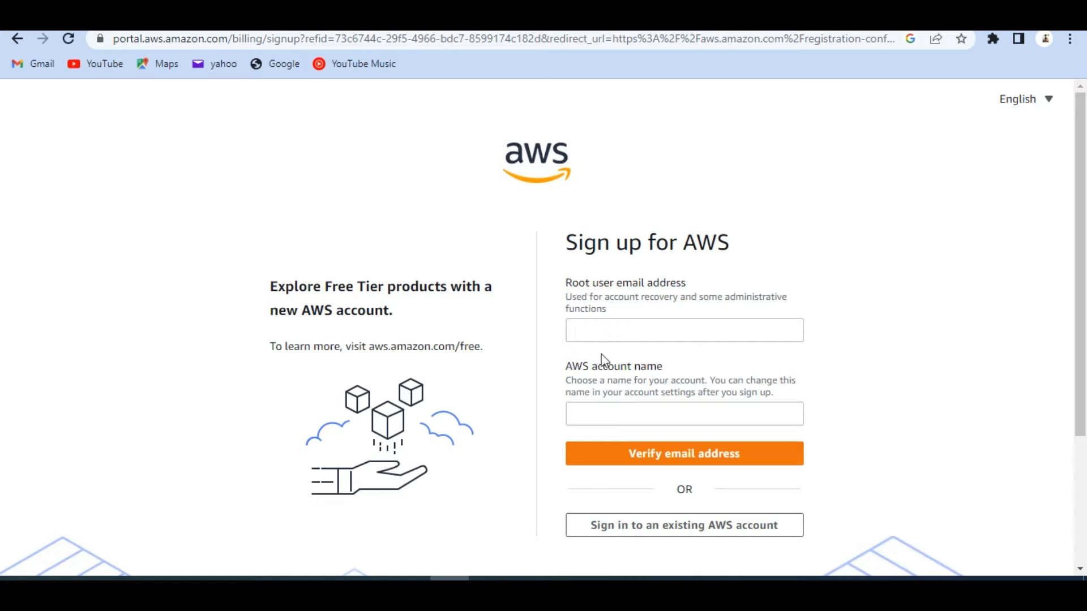
pyautogui.click(588, 334)
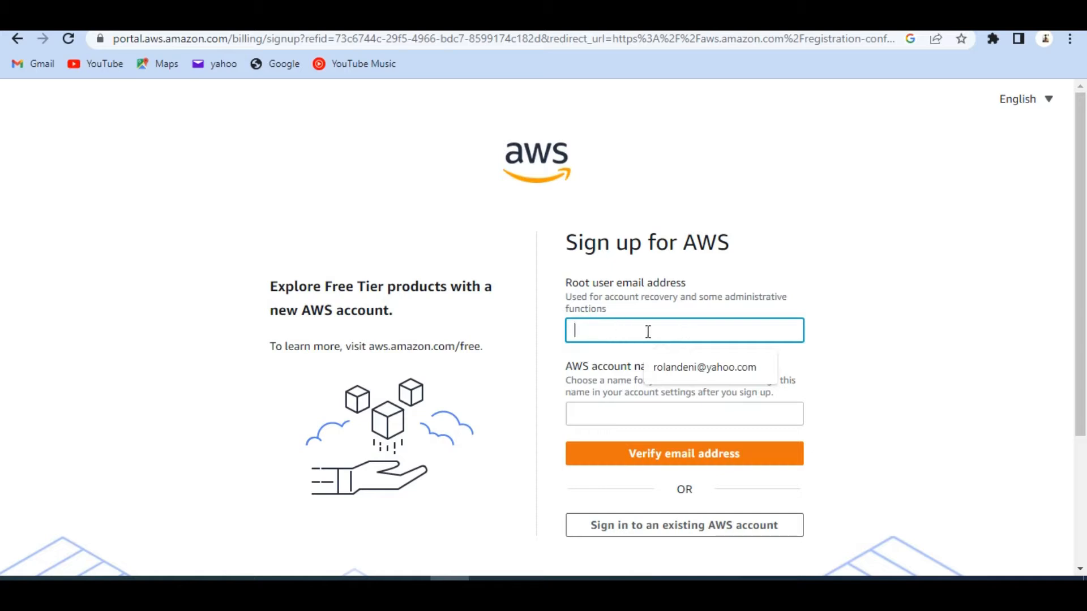
pyautogui.scroll(-1, 642, 331)
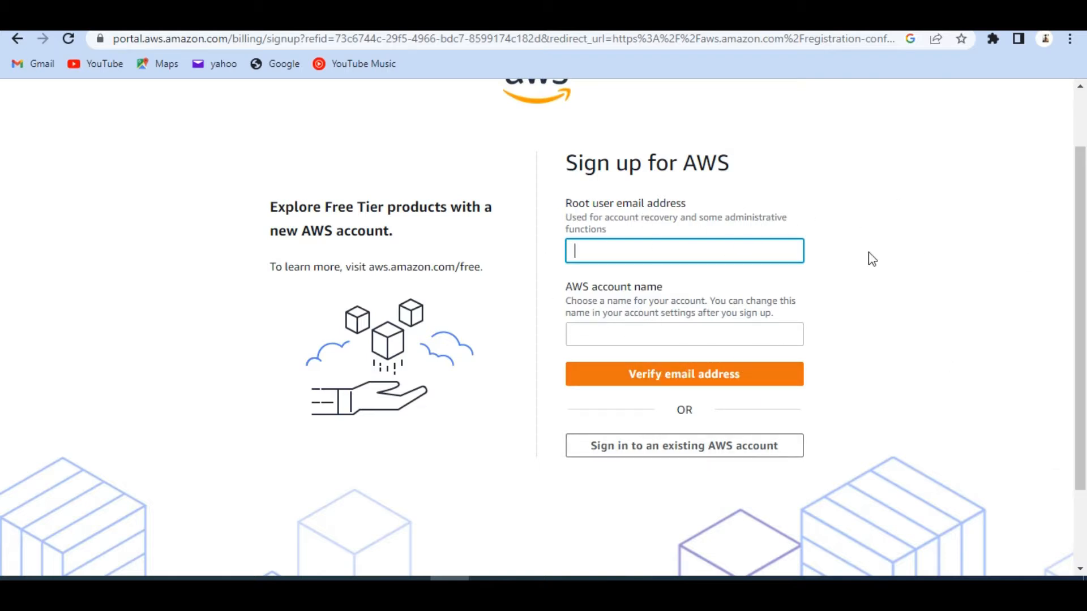
pyautogui.scroll(2, 619, 296)
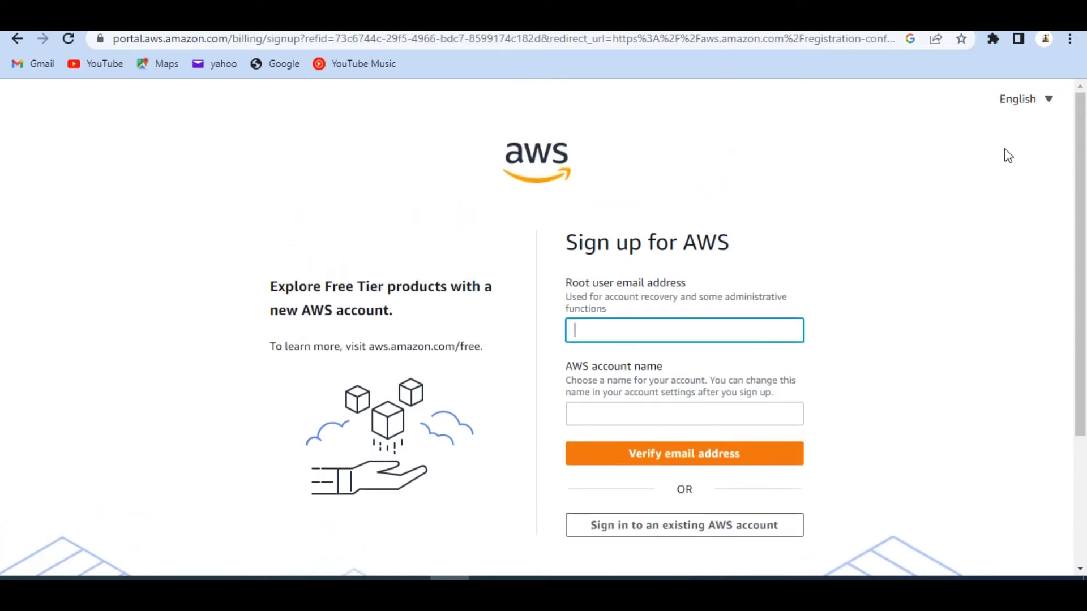
pyautogui.click(542, 163)
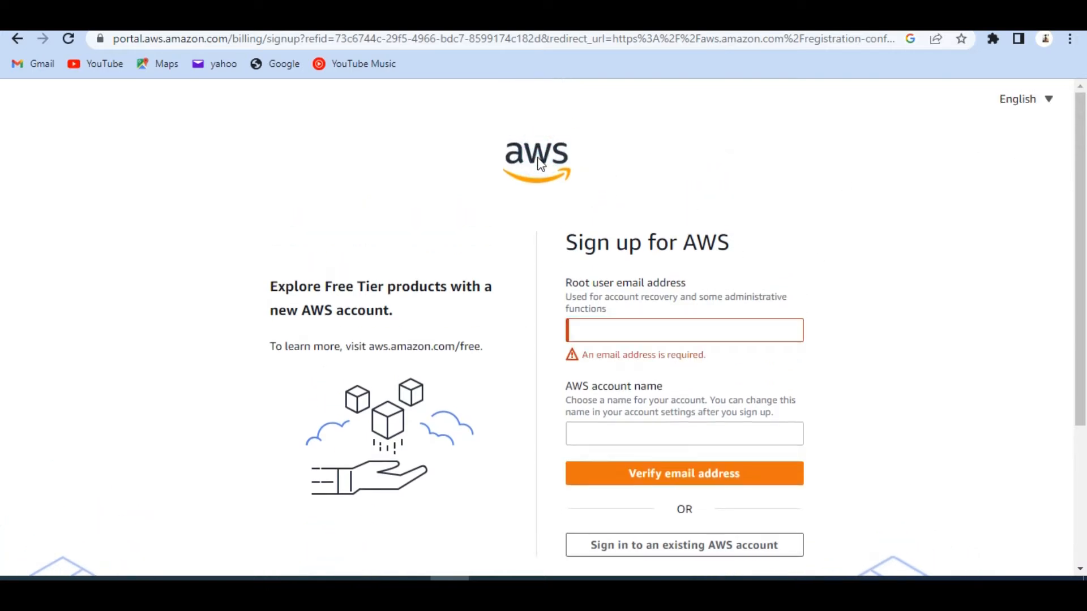
pyautogui.scroll(-3, 900, 272)
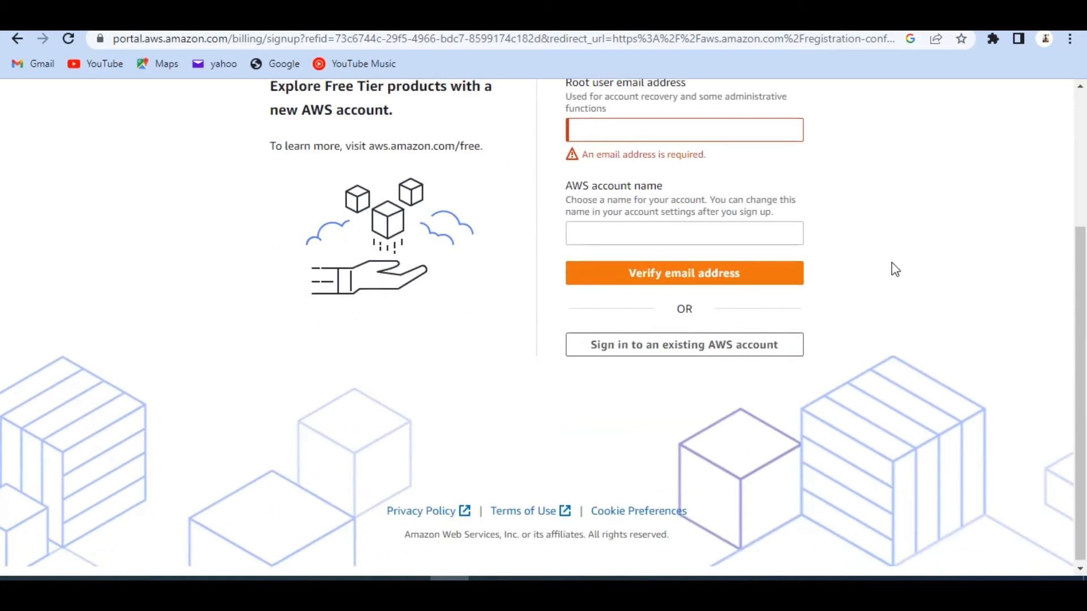
# Go to the sign-in for an existing AWS account, choose Root user, and submit the root user's email address
pyautogui.click(642, 346)
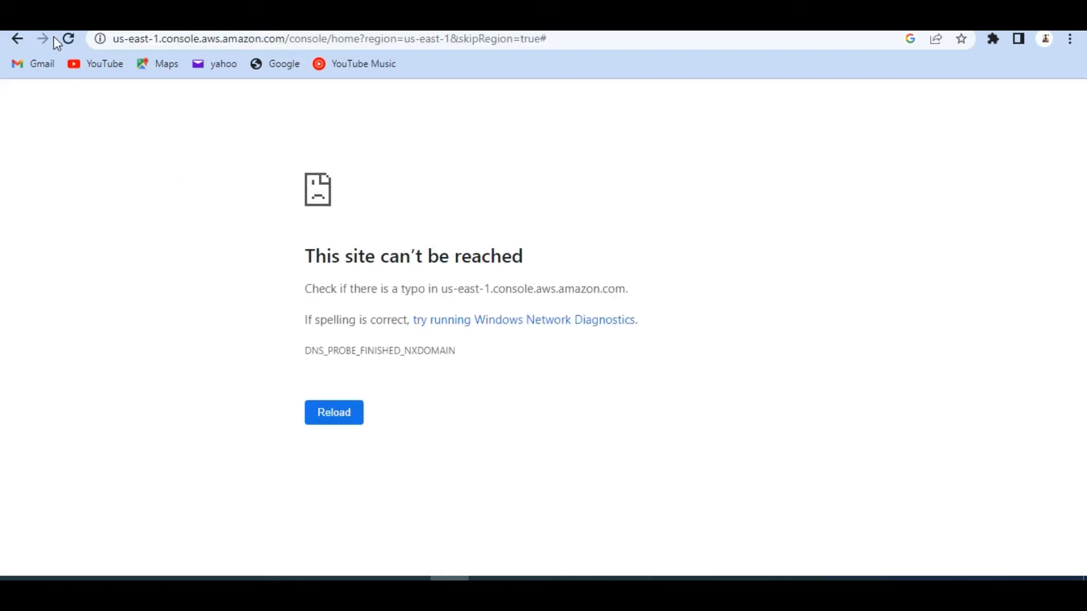
pyautogui.click(18, 39)
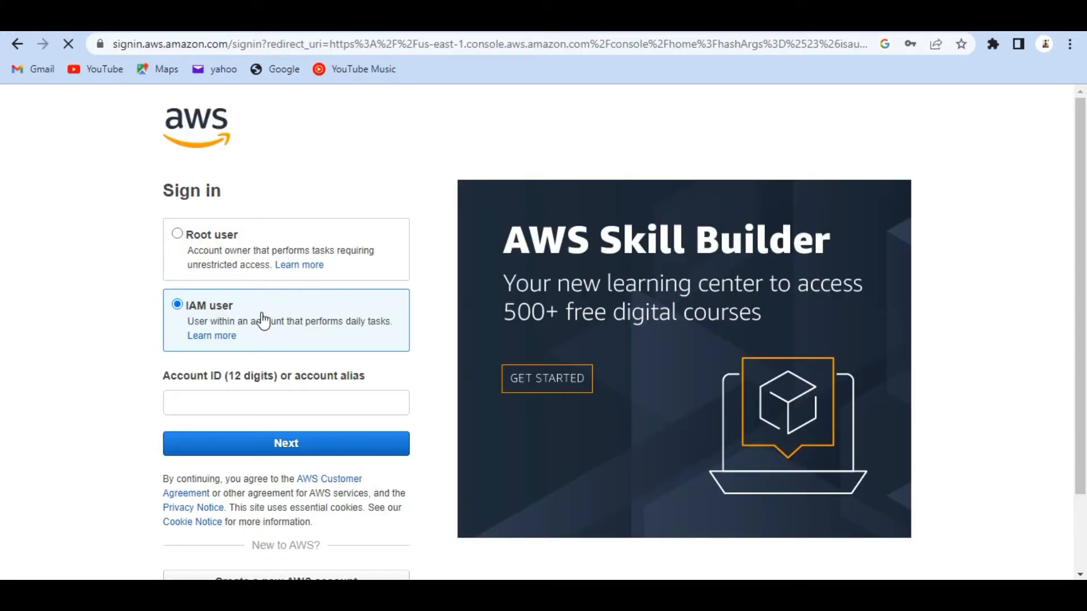
pyautogui.click(256, 235)
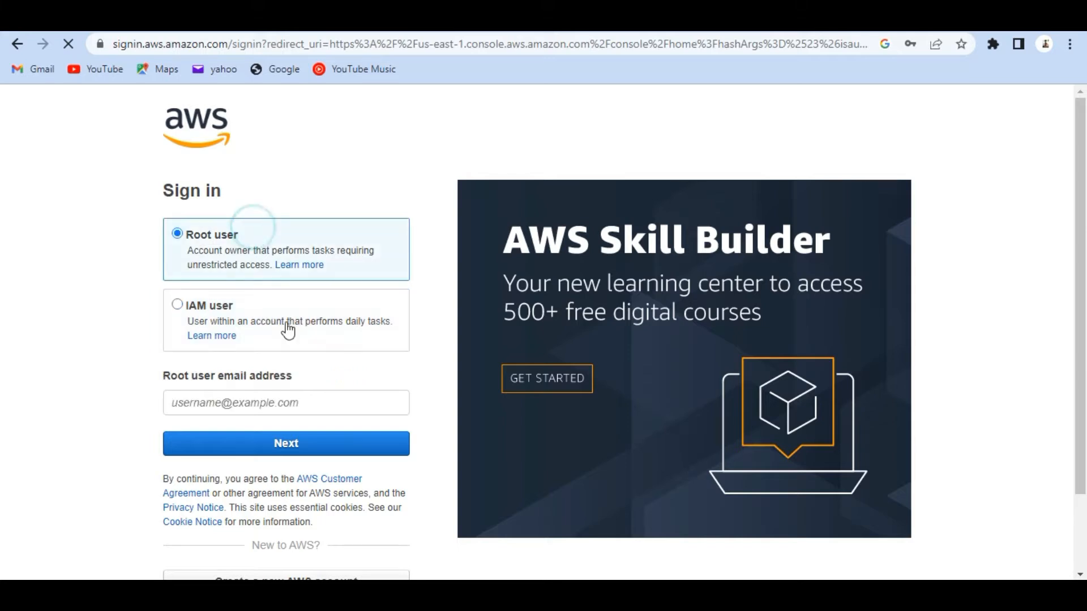
pyautogui.click(309, 399)
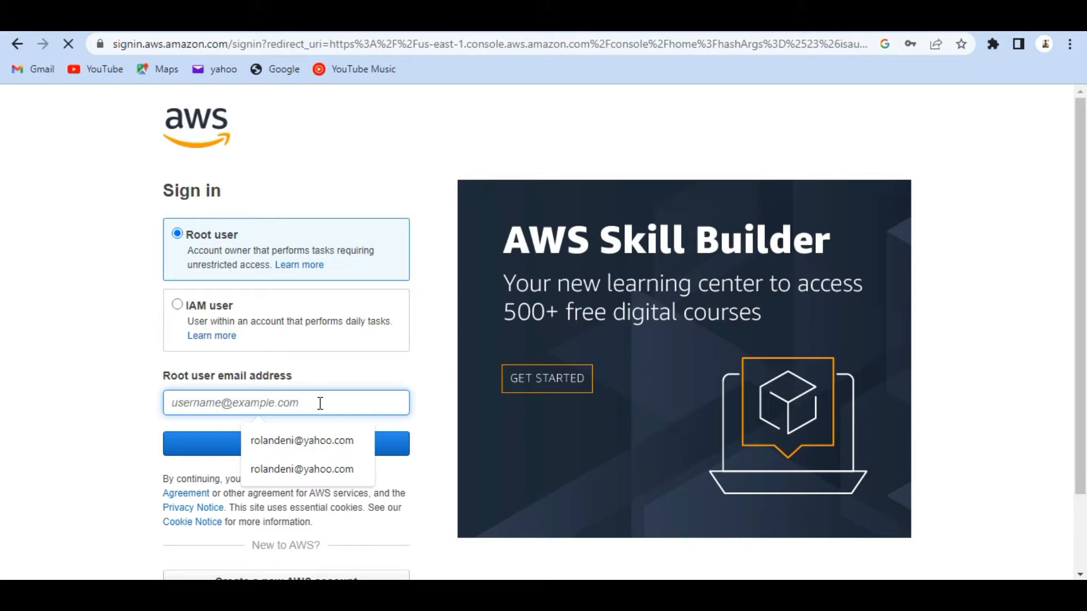
pyautogui.click(324, 443)
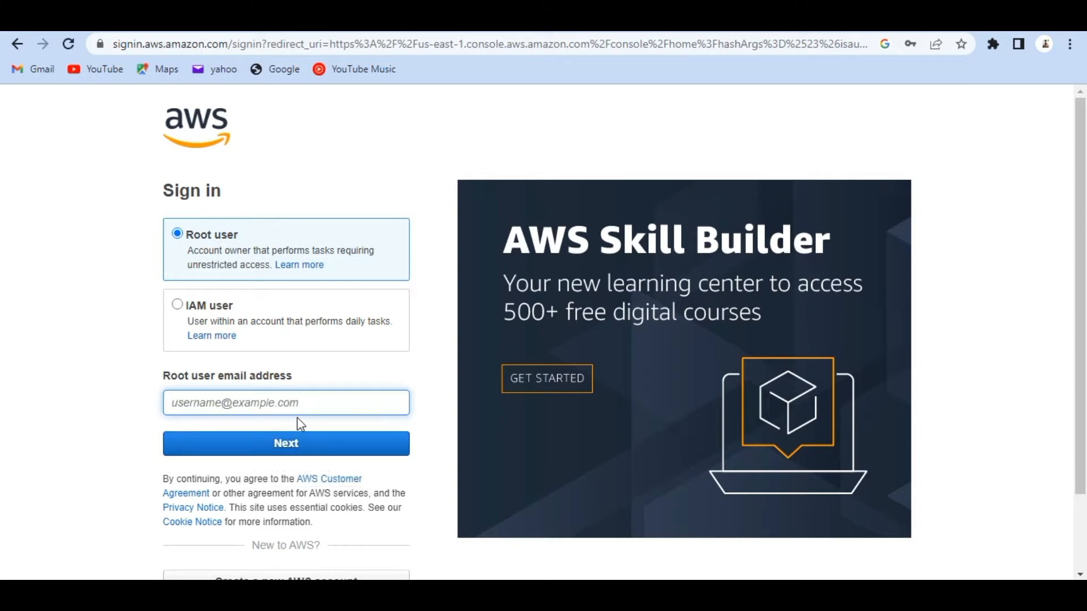
pyautogui.click(298, 402)
pyautogui.click(311, 438)
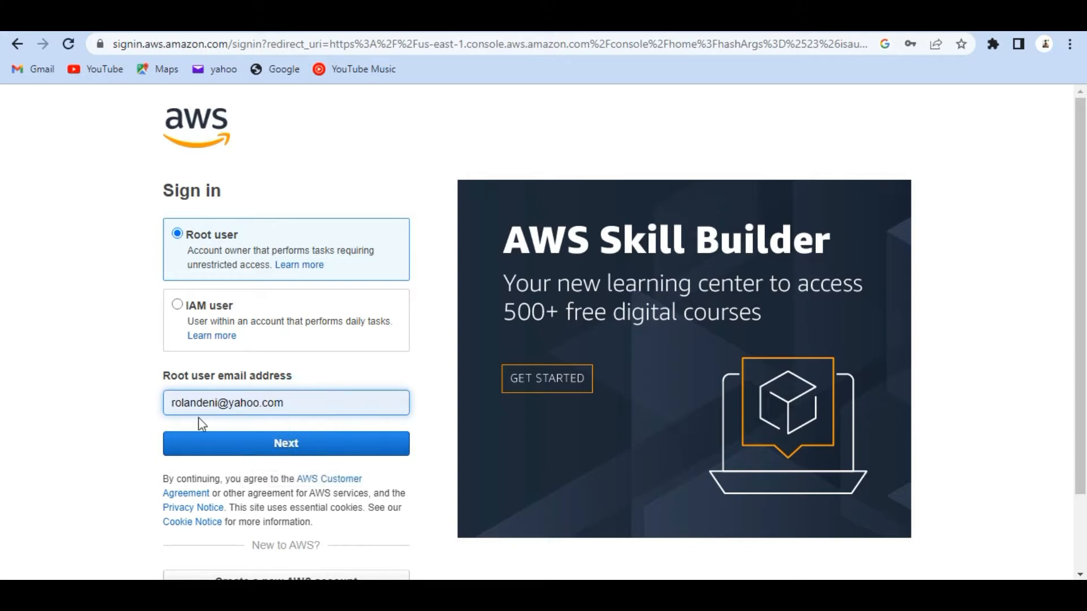
pyautogui.click(286, 447)
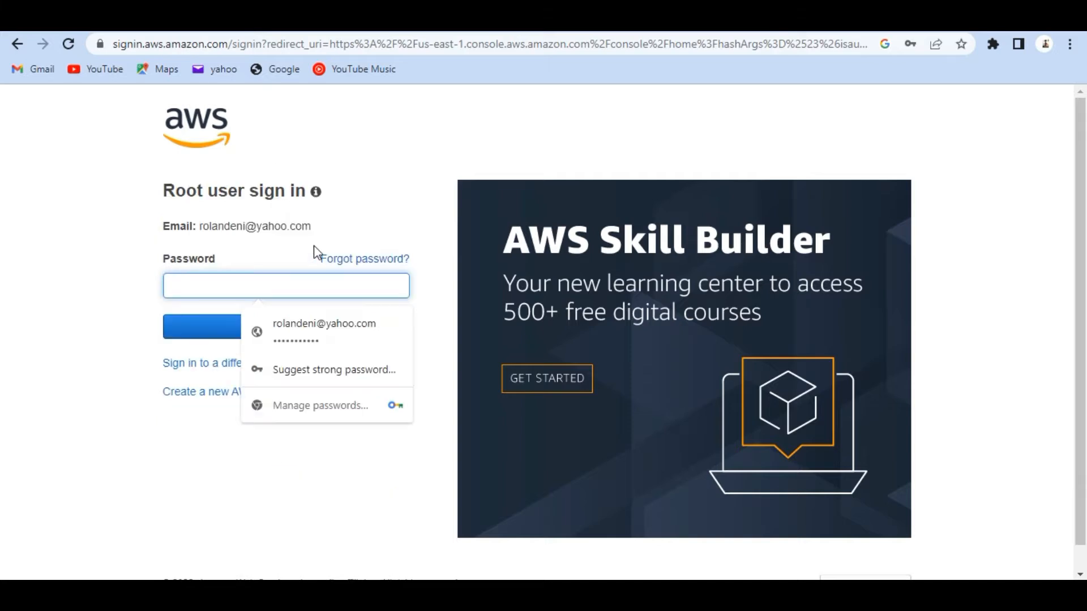
# Sign in with the saved account password and submit the security check characters
pyautogui.click(323, 324)
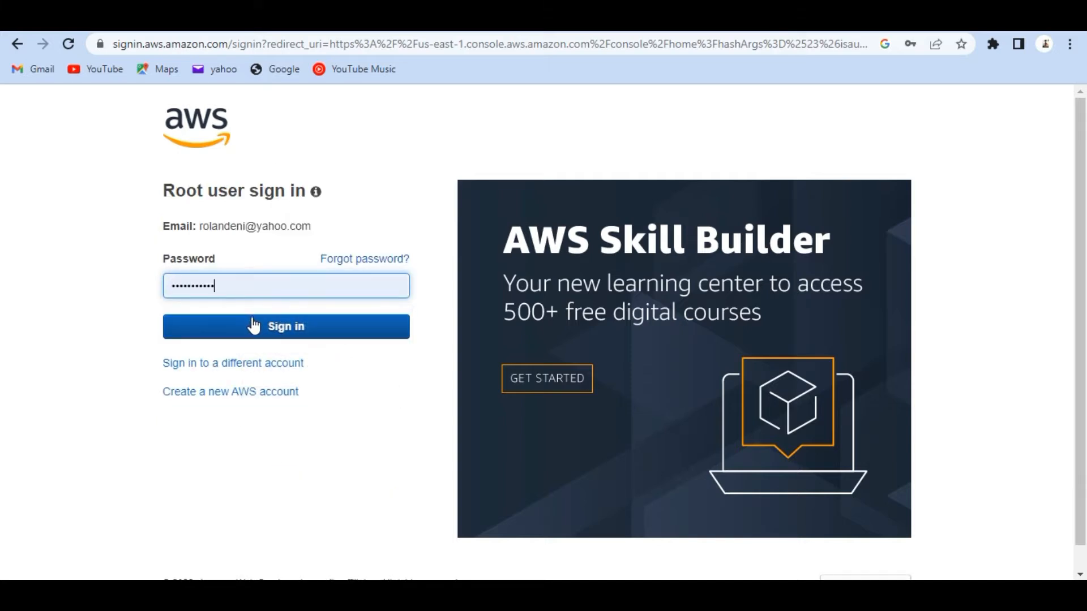
pyautogui.click(253, 325)
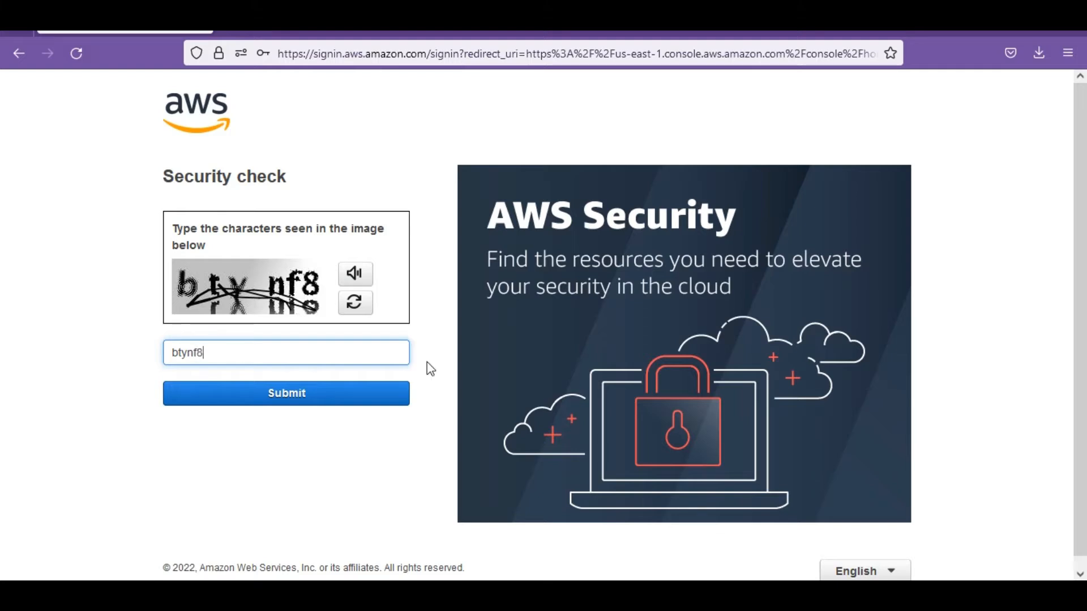
pyautogui.click(277, 393)
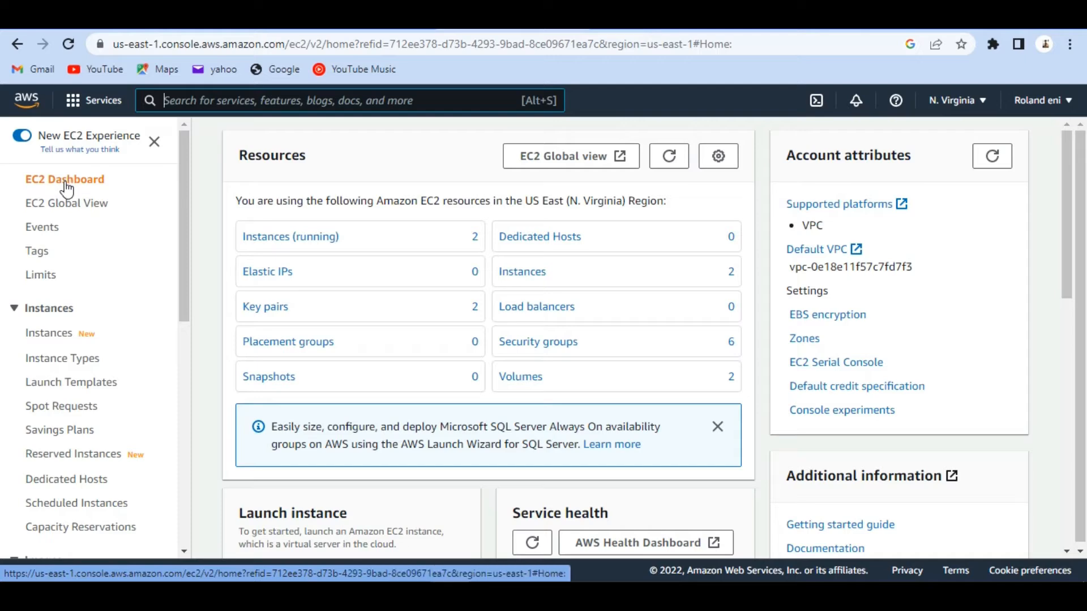
# Search the AWS services for "ec2" and open the EC2 Instances list
pyautogui.click(227, 101)
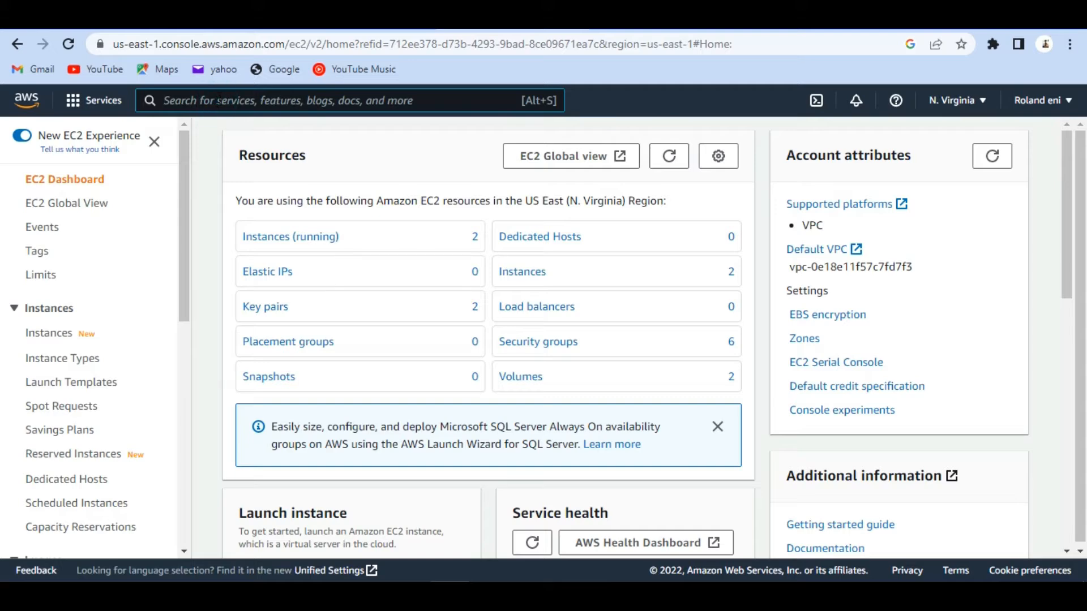
pyautogui.write('ec2')
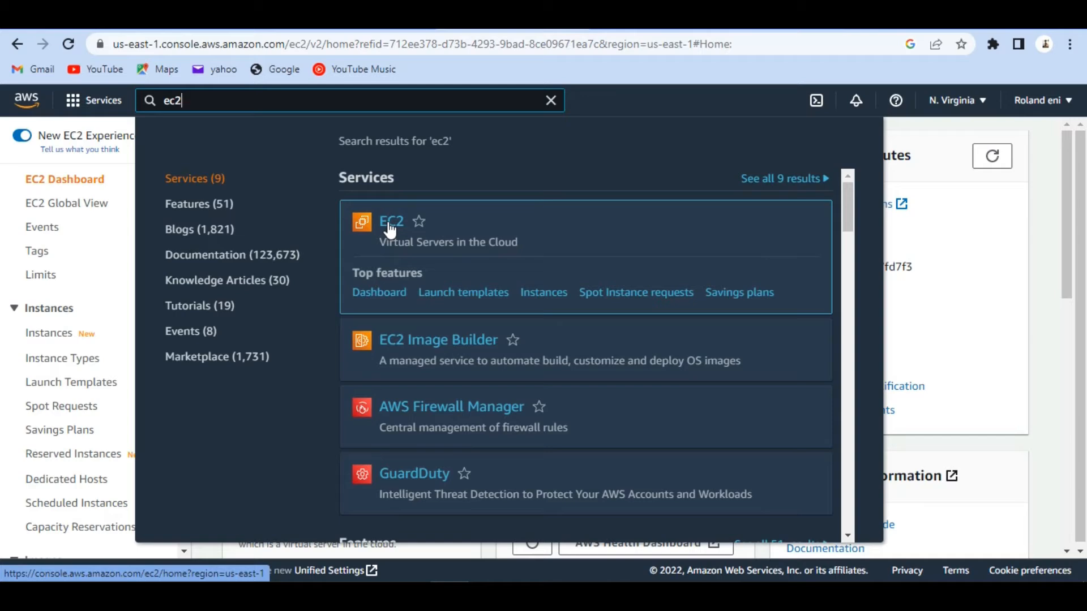
pyautogui.click(548, 295)
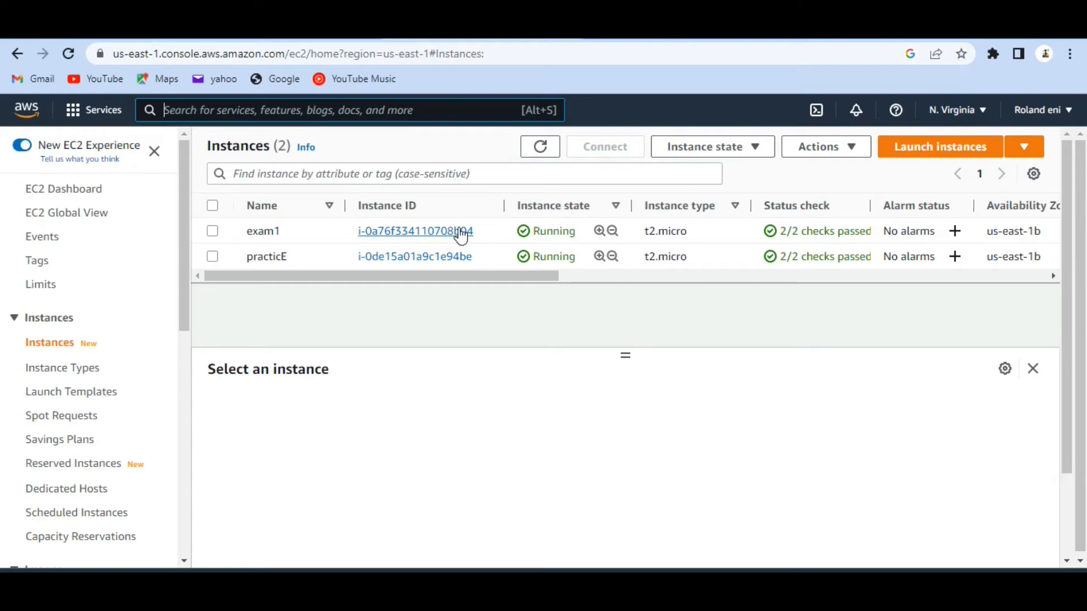
pyautogui.click(16, 321)
pyautogui.click(18, 324)
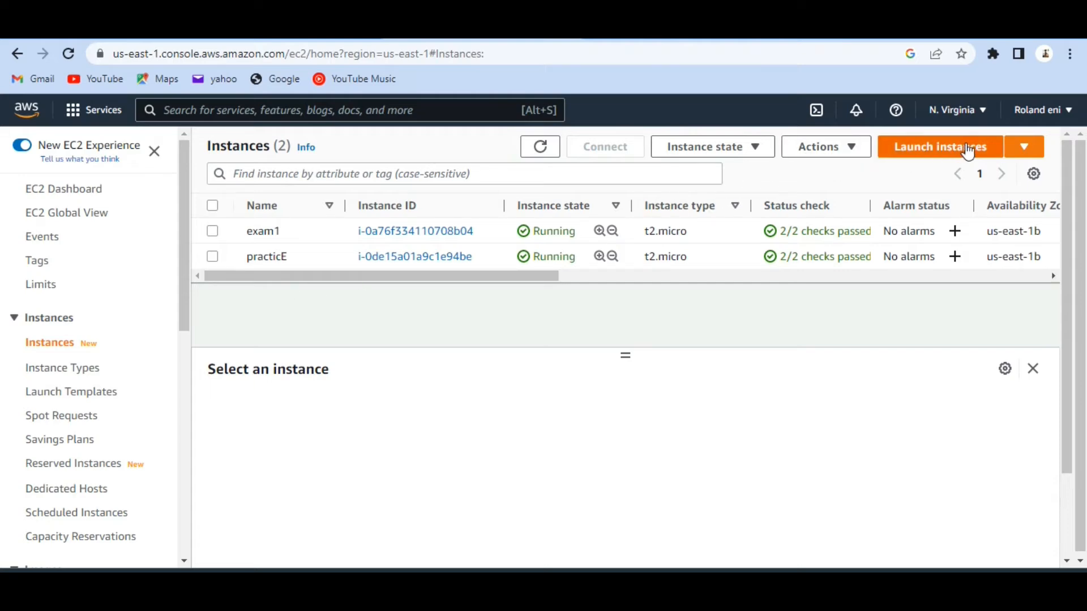
# Start launching a new EC2 instance and enter "myserver" as its name
pyautogui.click(1023, 151)
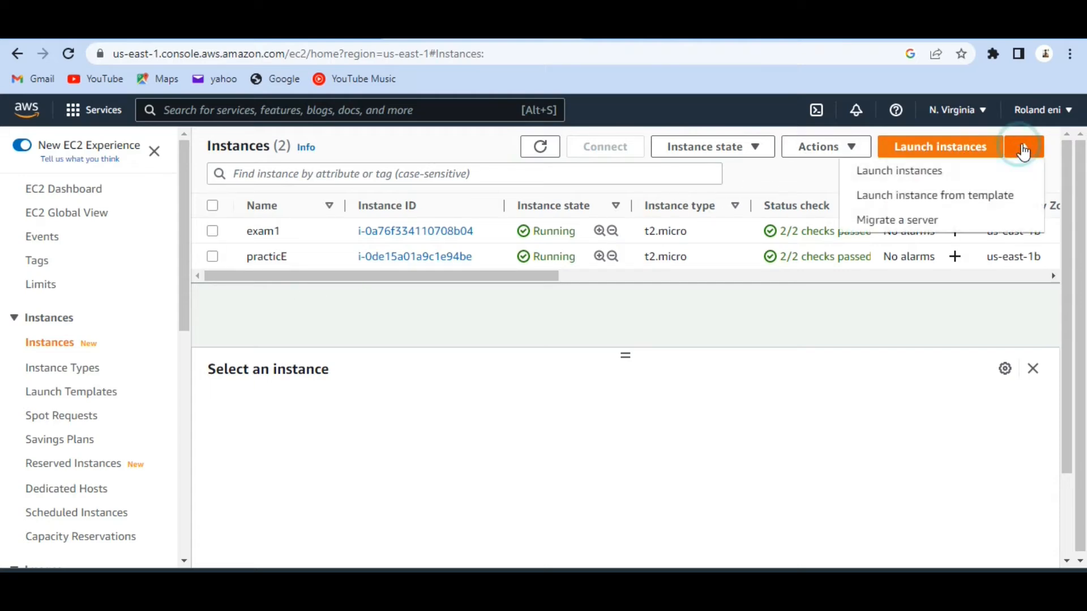
pyautogui.click(966, 148)
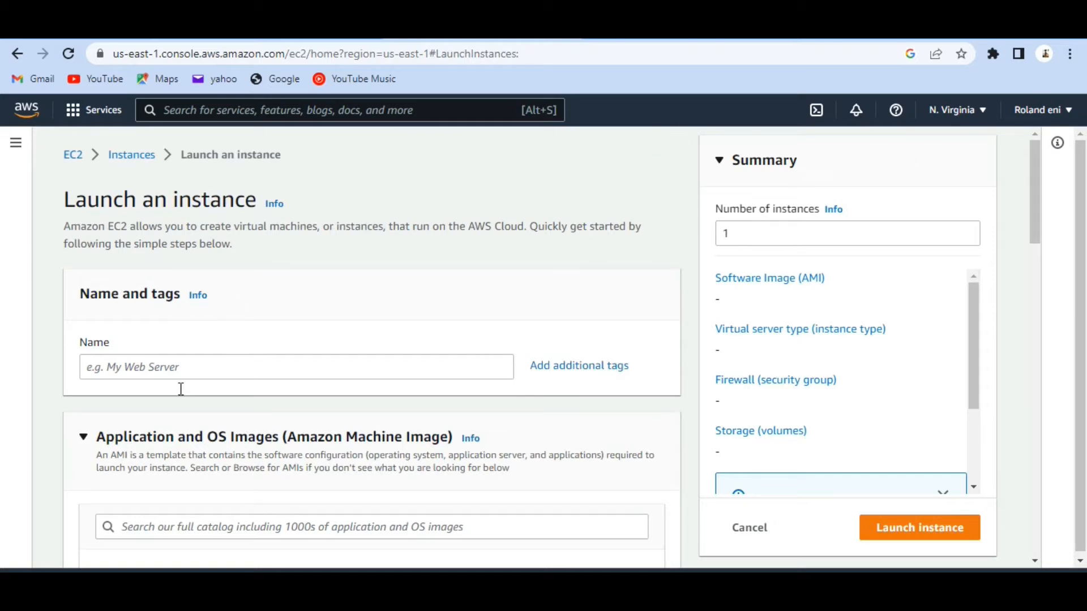
pyautogui.scroll(-3, 105, 208)
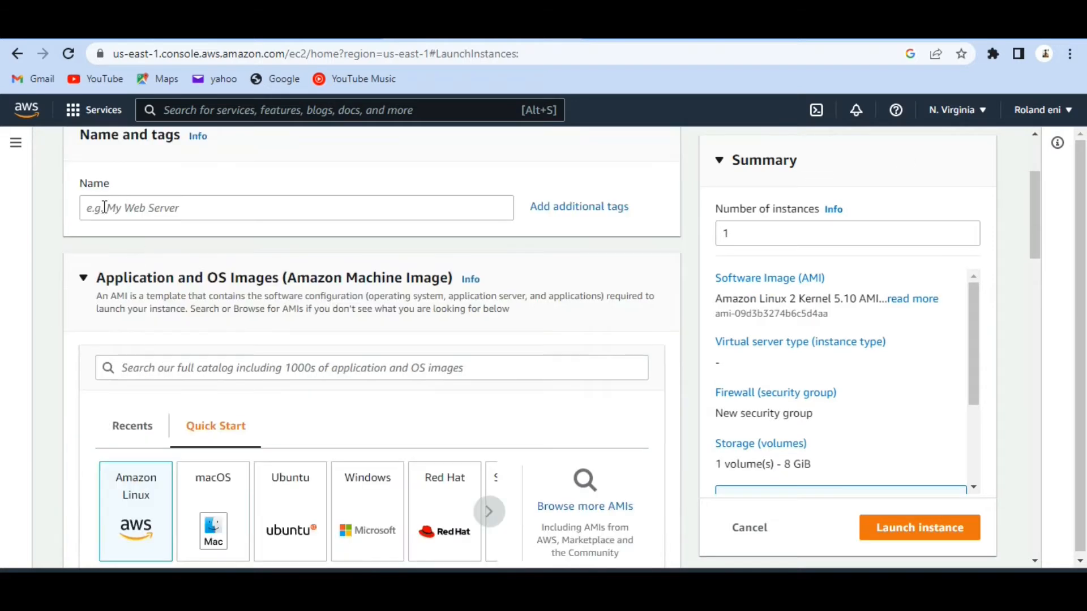
pyautogui.click(176, 212)
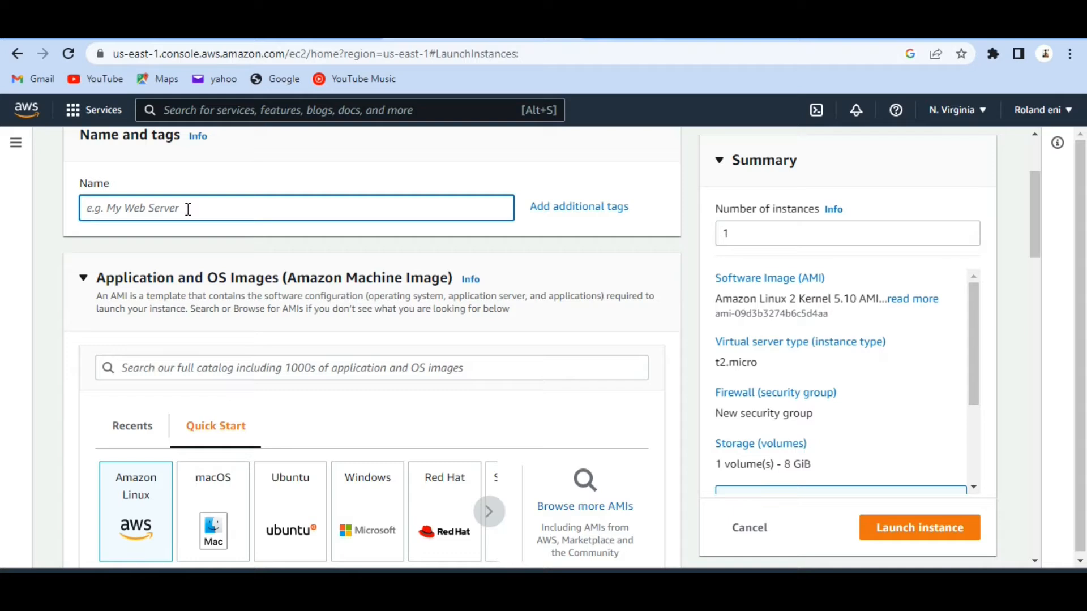
pyautogui.write('myserver')
# Remove "my" from the instance name so that it reads "server"
pyautogui.scroll(-1, 219, 327)
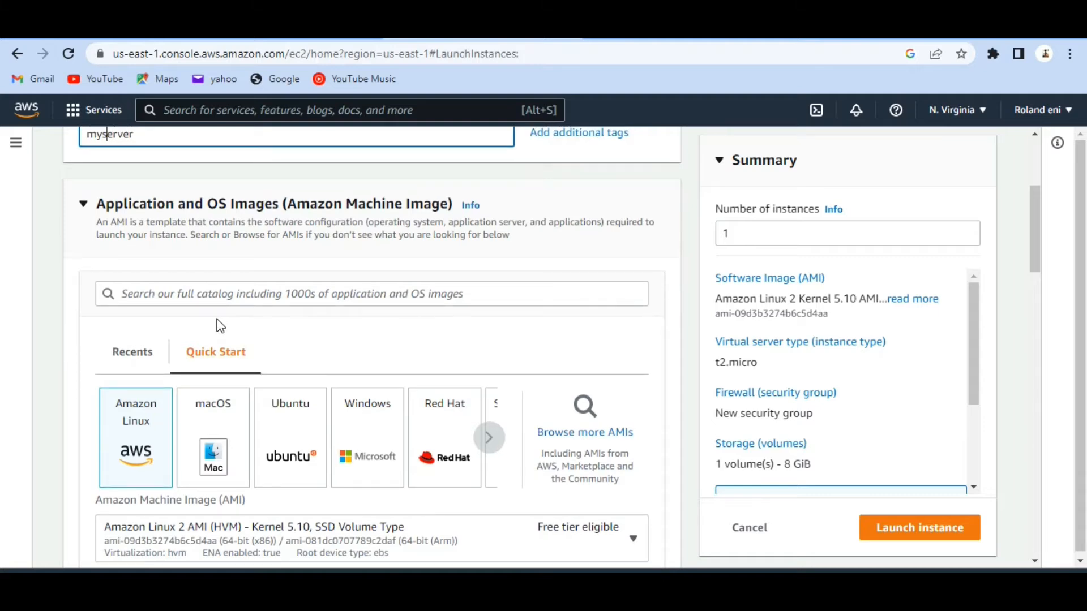
pyautogui.press('BackSpace')
pyautogui.press('BackSpace')
pyautogui.scroll(3, 537, 253)
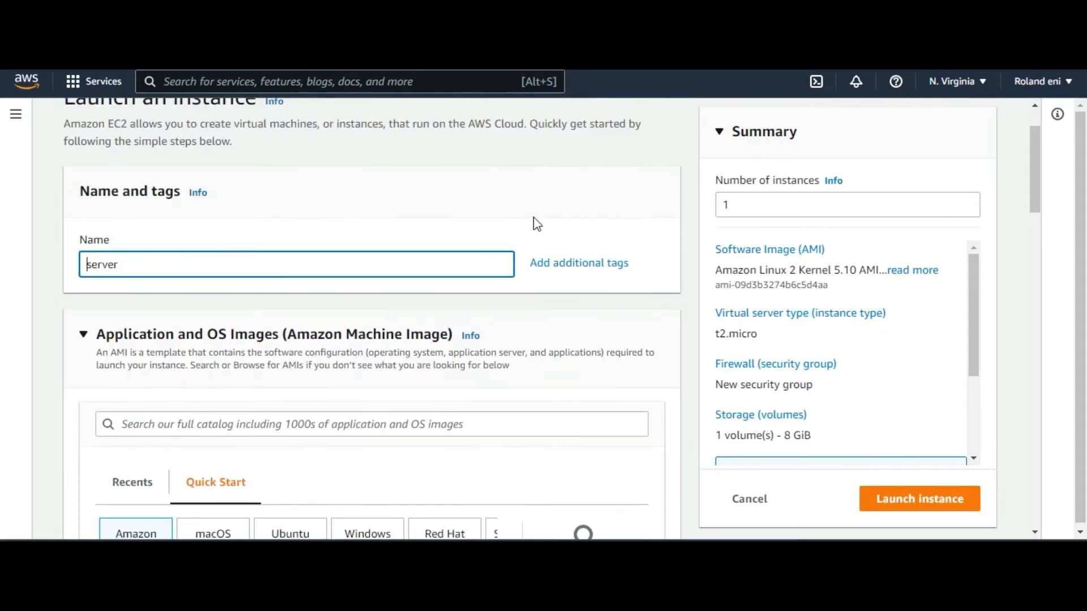
pyautogui.click(297, 263)
# Browse the Quick Start operating systems and select Ubuntu as the instance's machine image
pyautogui.scroll(-5, 297, 264)
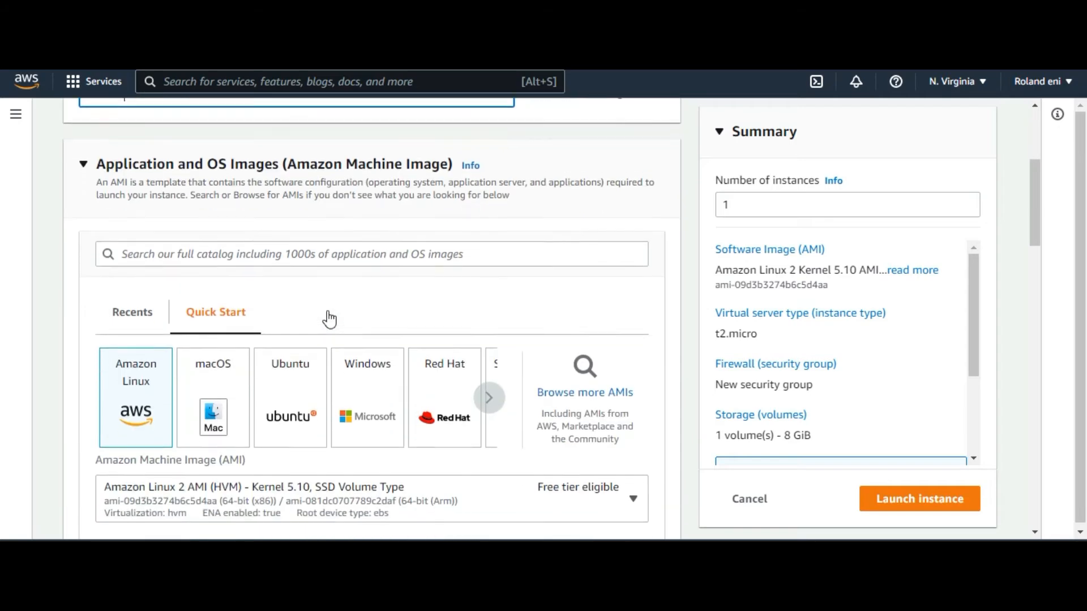
pyautogui.scroll(1, 144, 248)
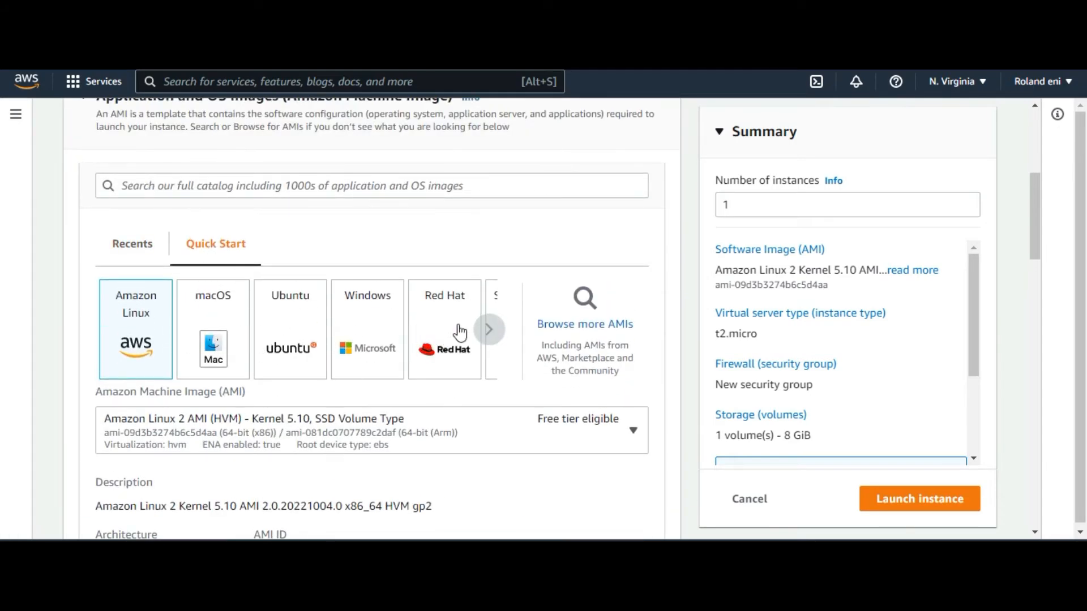
pyautogui.click(490, 331)
pyautogui.click(490, 331)
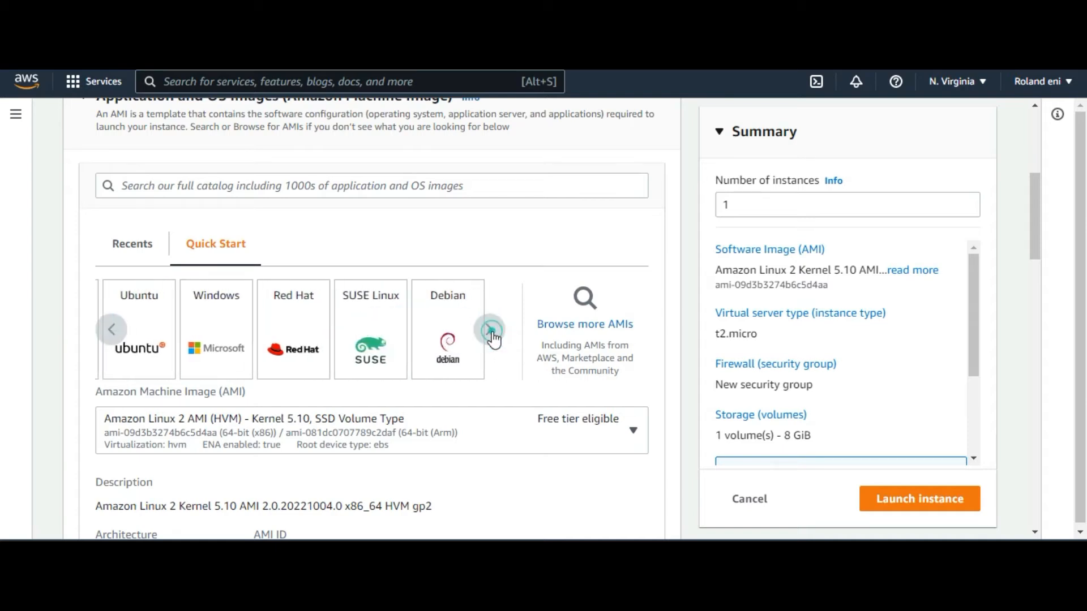
pyautogui.click(491, 331)
pyautogui.click(113, 333)
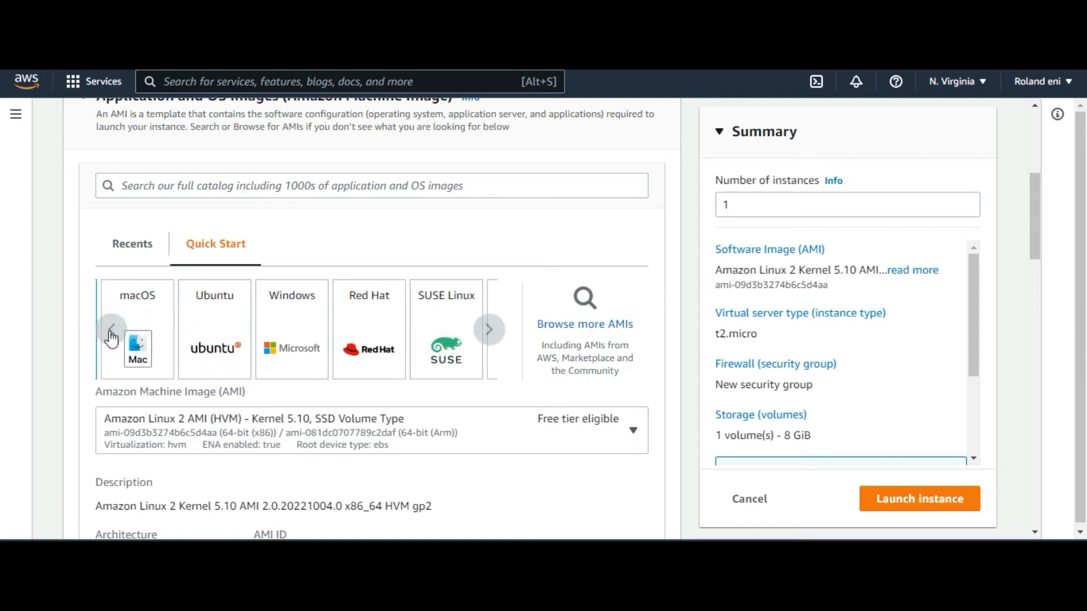
pyautogui.click(111, 339)
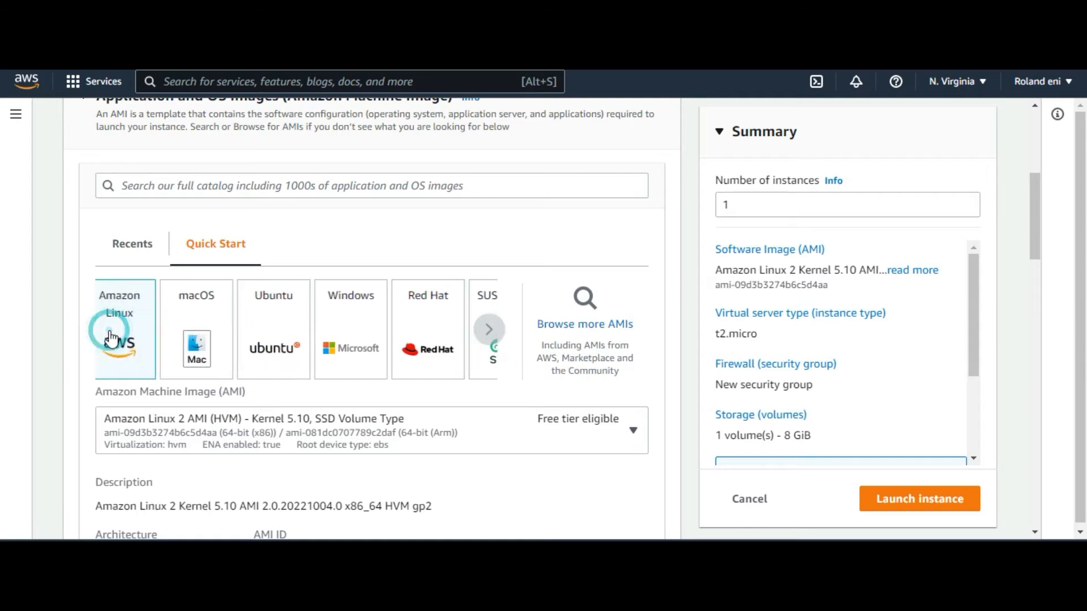
pyautogui.click(304, 346)
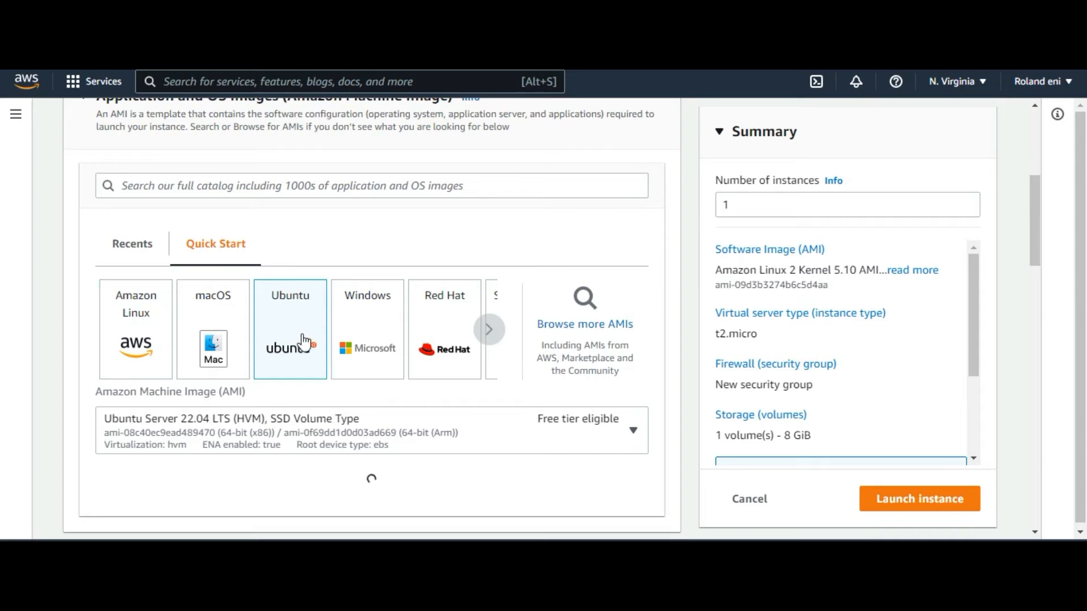
pyautogui.scroll(-5, 442, 333)
pyautogui.scroll(4, 397, 315)
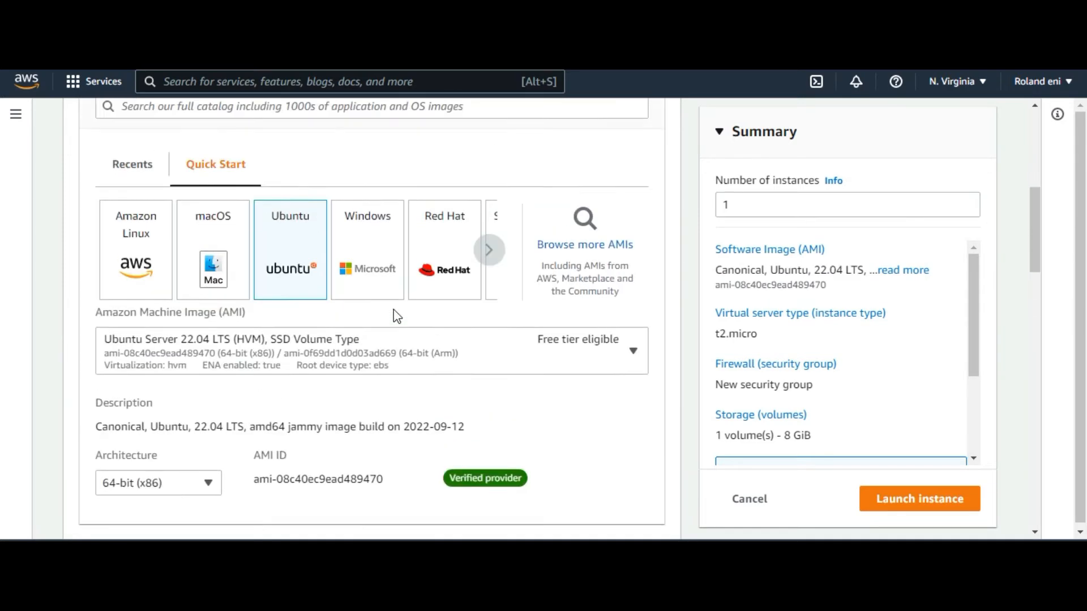
pyautogui.scroll(-4, 408, 306)
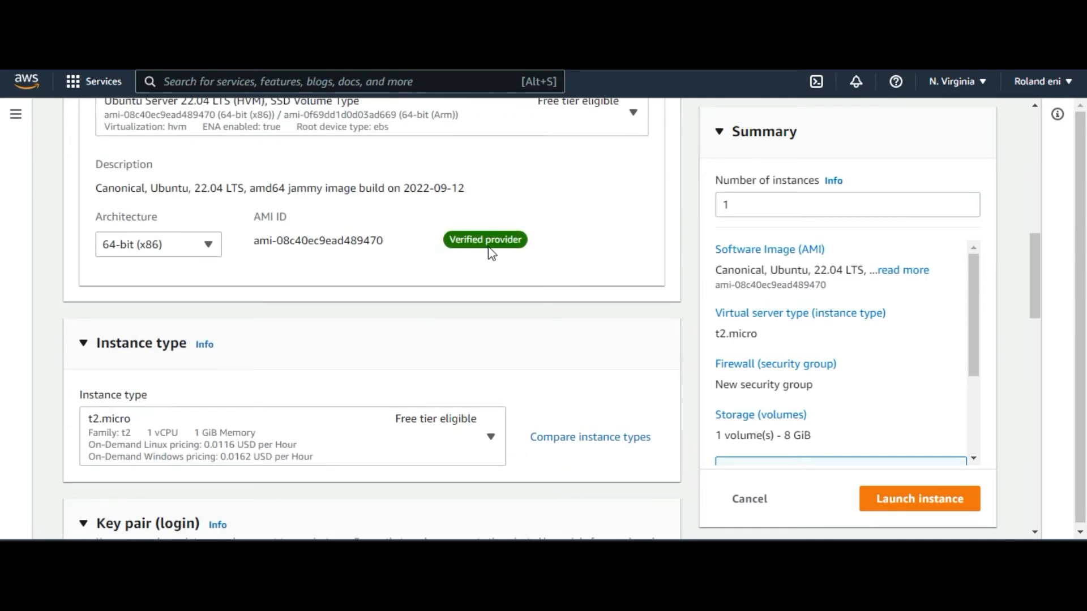
# Create a new RSA key pair named "practicekey" in .pem format for the instance login
pyautogui.scroll(3, 433, 249)
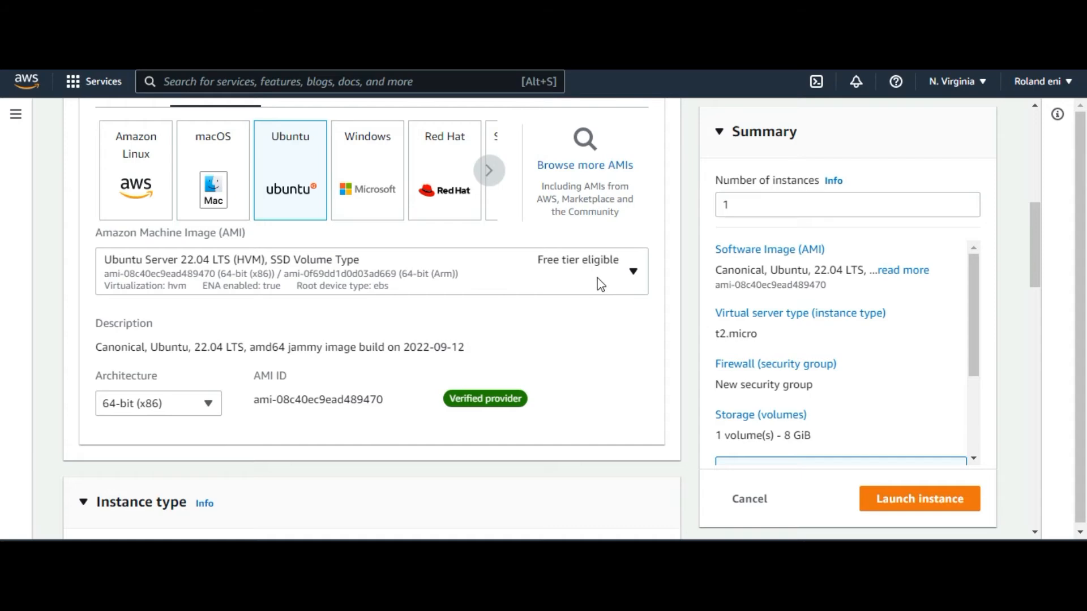
pyautogui.scroll(-5, 601, 284)
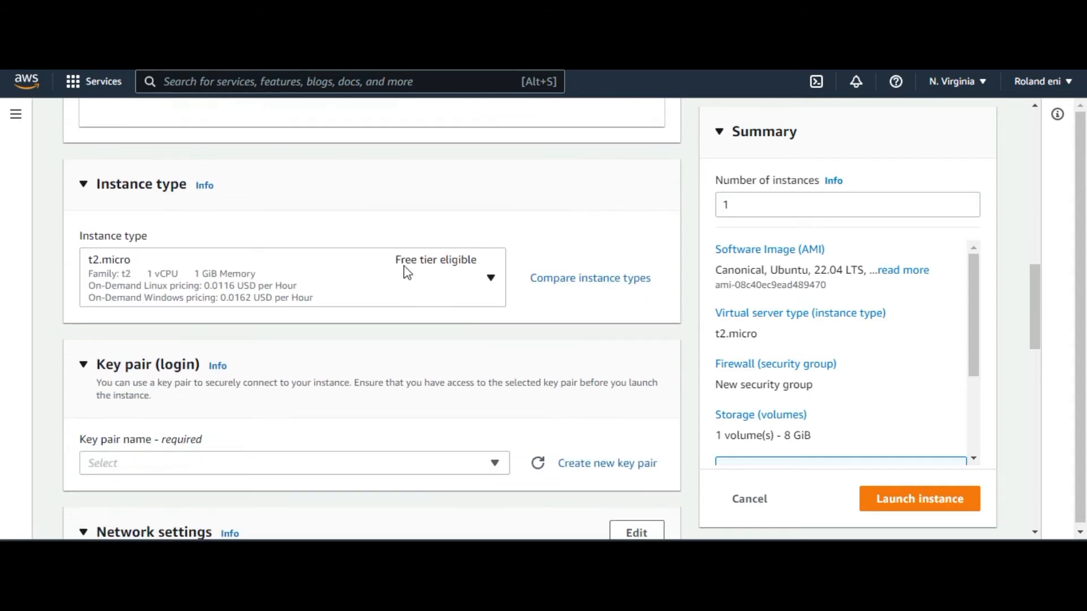
pyautogui.scroll(-4, 503, 293)
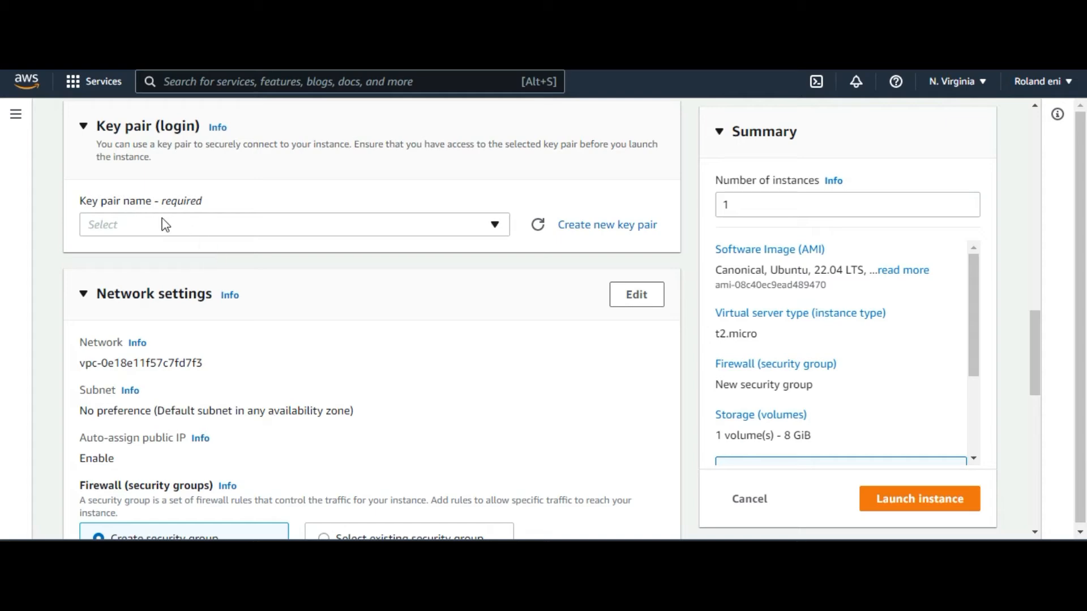
pyautogui.click(567, 225)
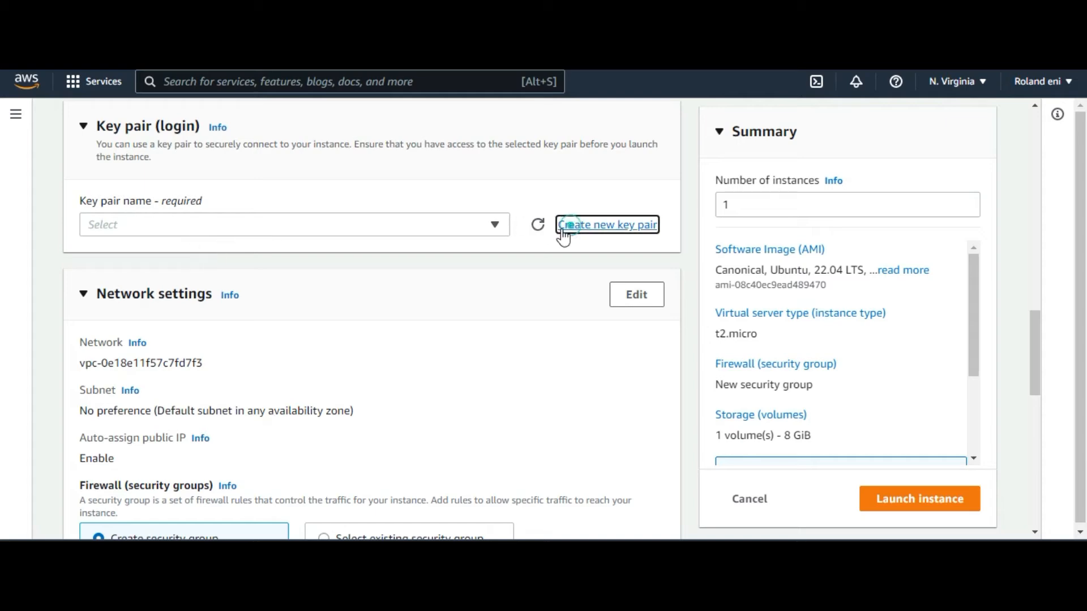
pyautogui.click(399, 313)
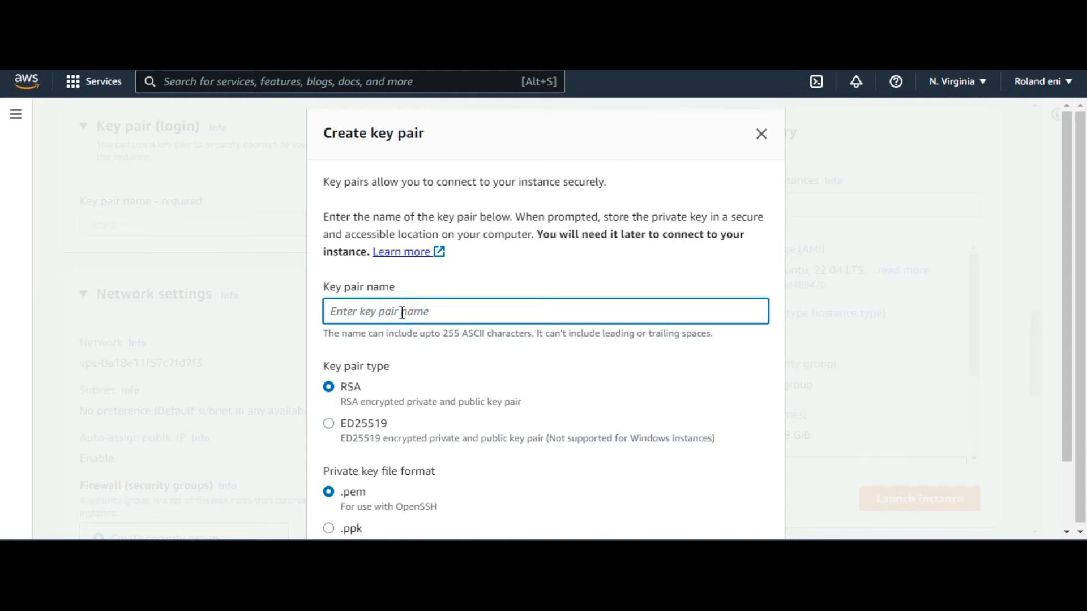
pyautogui.write('k')
pyautogui.write('ac')
pyautogui.write('tice')
pyautogui.scroll(-2, 413, 301)
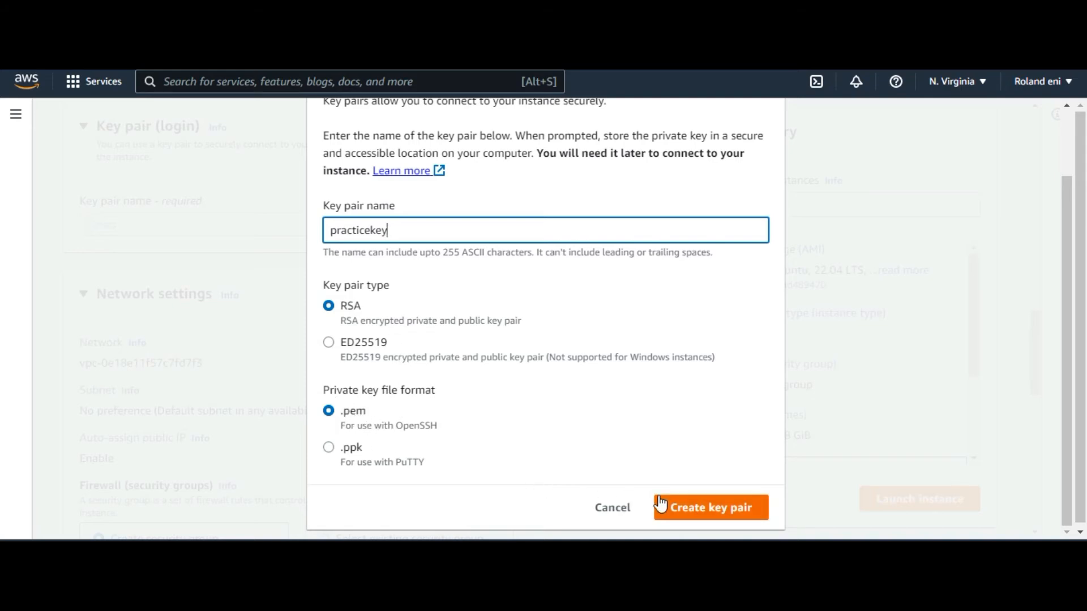
pyautogui.click(725, 509)
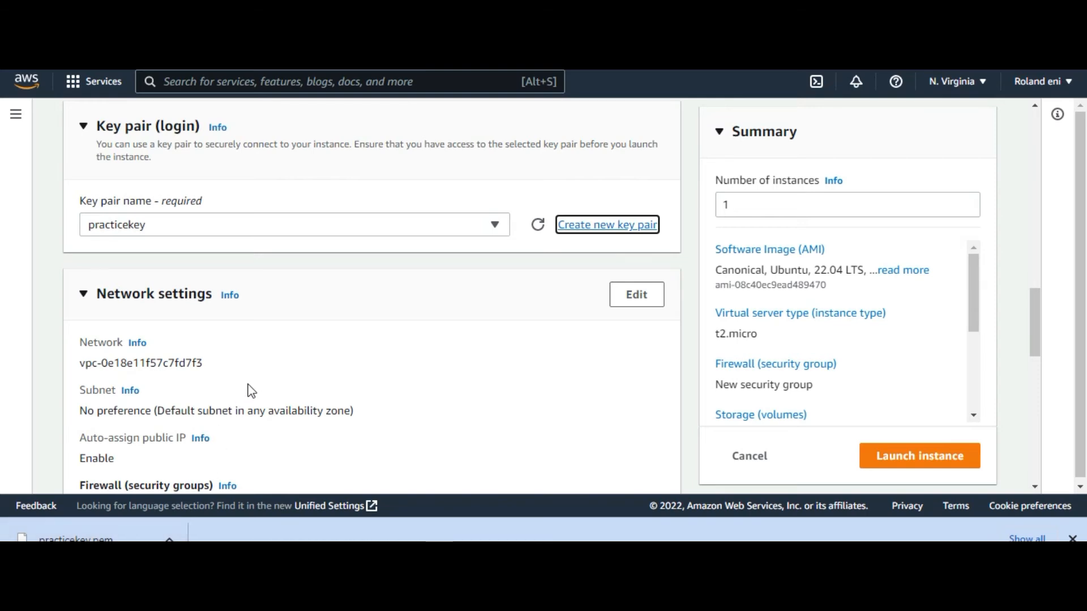
# Allow HTTPS and HTTP traffic from the internet in the new security group's firewall rules
pyautogui.scroll(-1, 252, 391)
pyautogui.scroll(8, 278, 246)
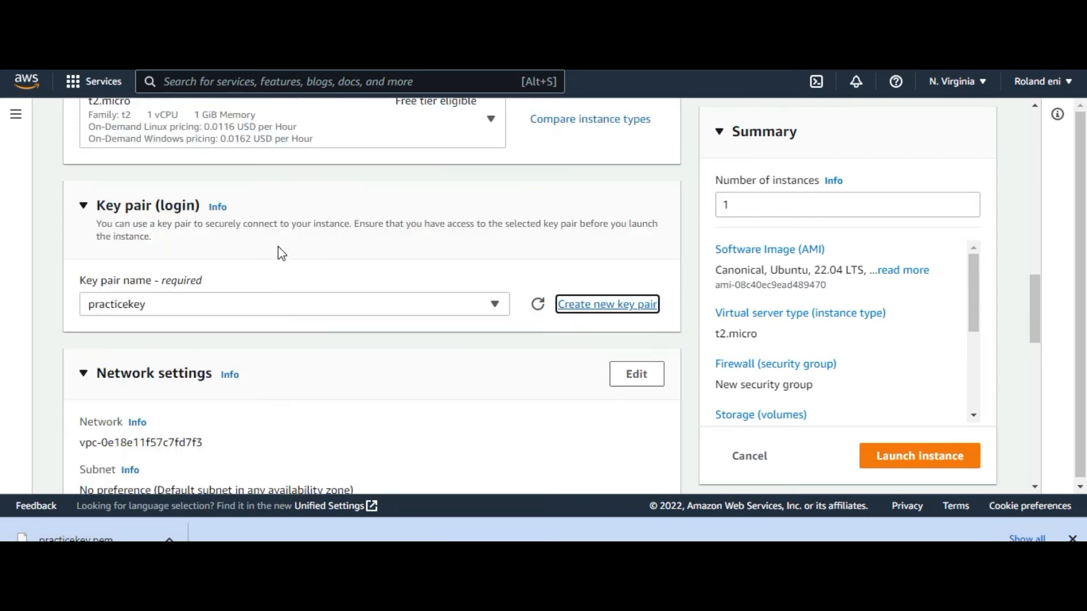
pyautogui.scroll(-10, 280, 244)
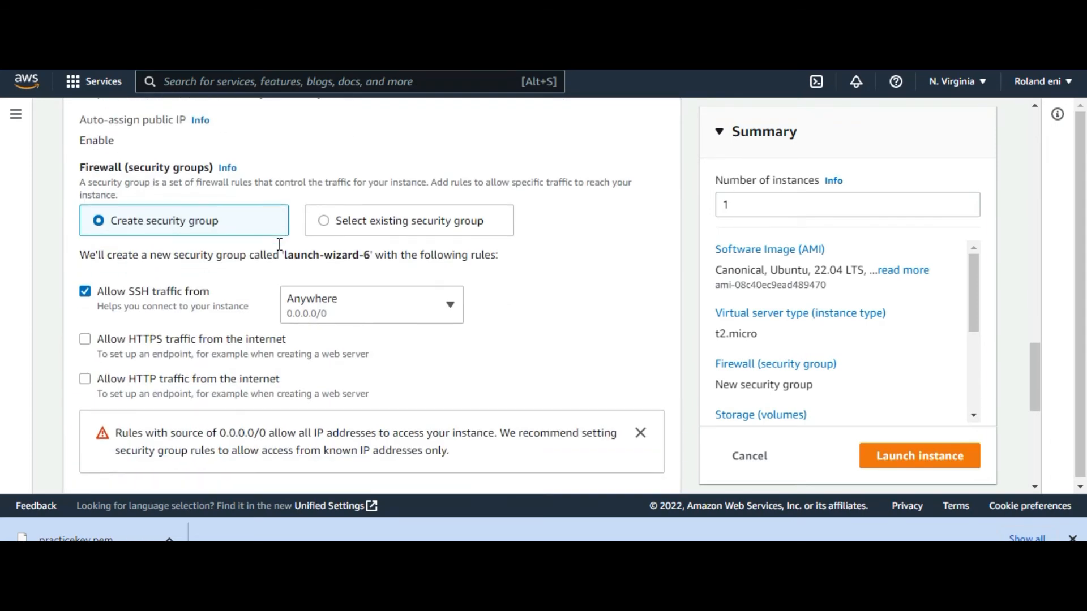
pyautogui.scroll(3, 279, 250)
pyautogui.scroll(2, 131, 156)
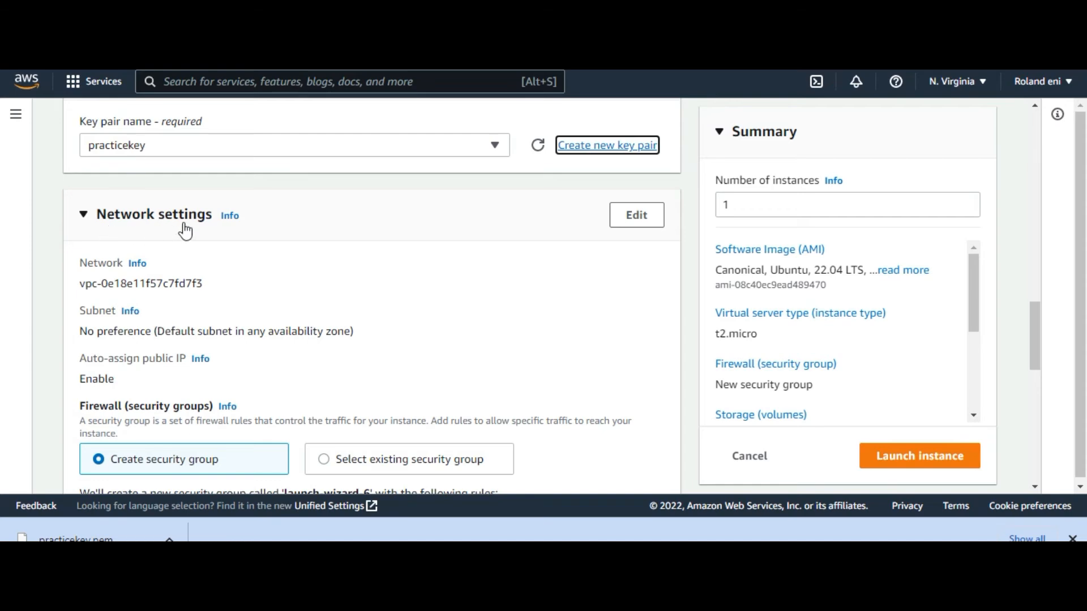
pyautogui.scroll(-1, 219, 232)
pyautogui.scroll(-2, 220, 232)
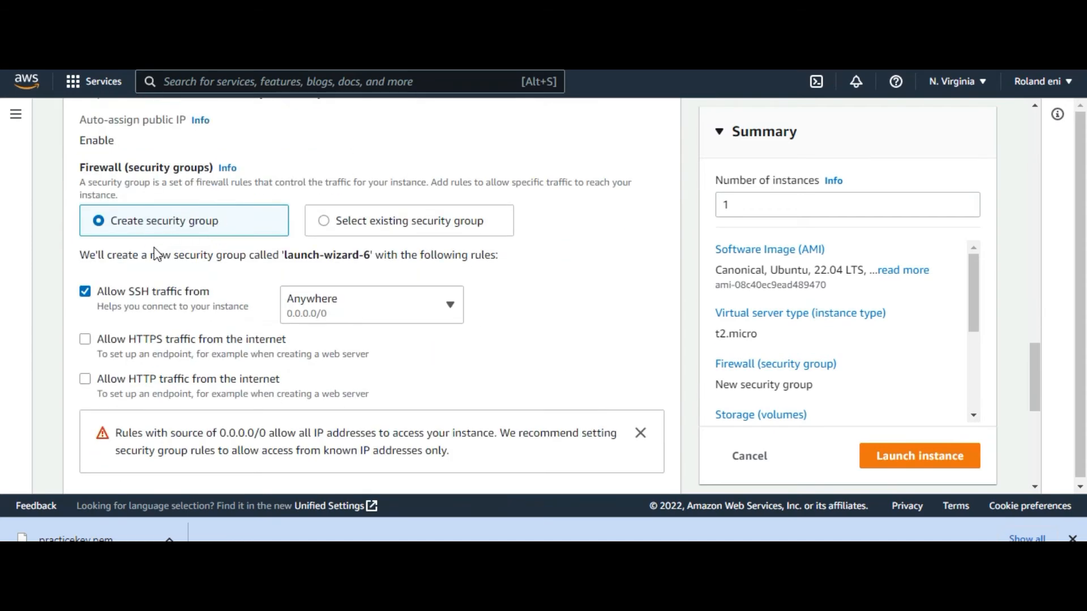
pyautogui.click(85, 340)
pyautogui.click(85, 379)
# Review the storage and remaining configuration, and launch the instance
pyautogui.scroll(-7, 311, 343)
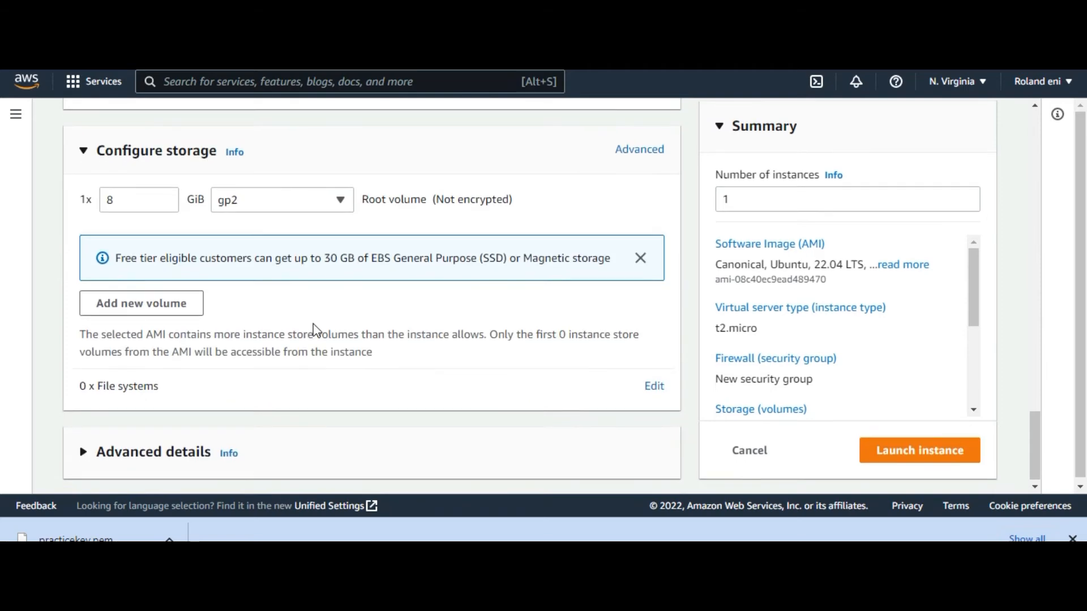
pyautogui.scroll(10, 617, 330)
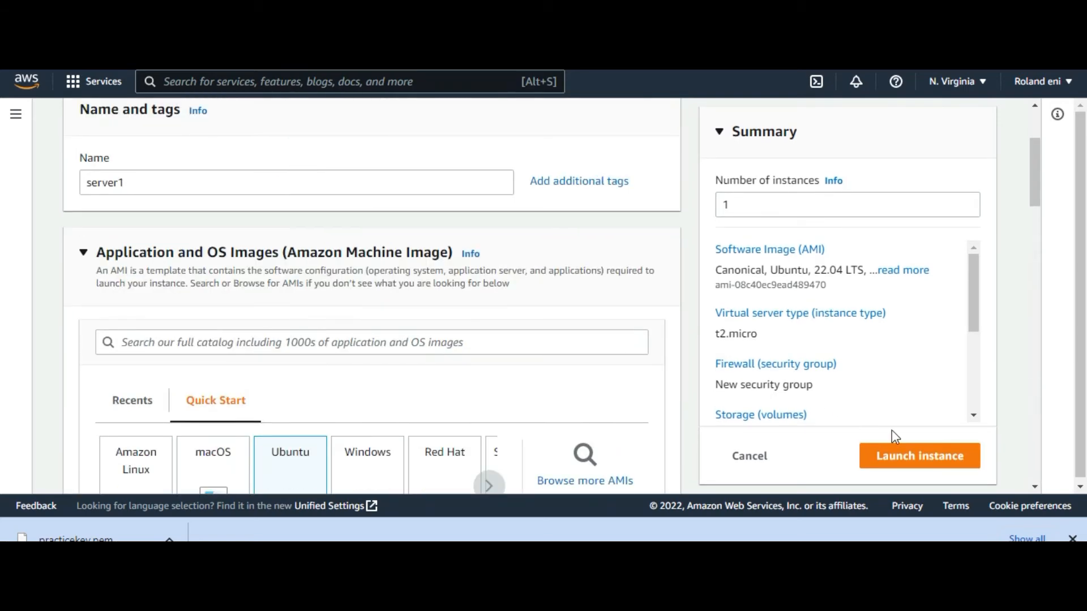
pyautogui.click(912, 456)
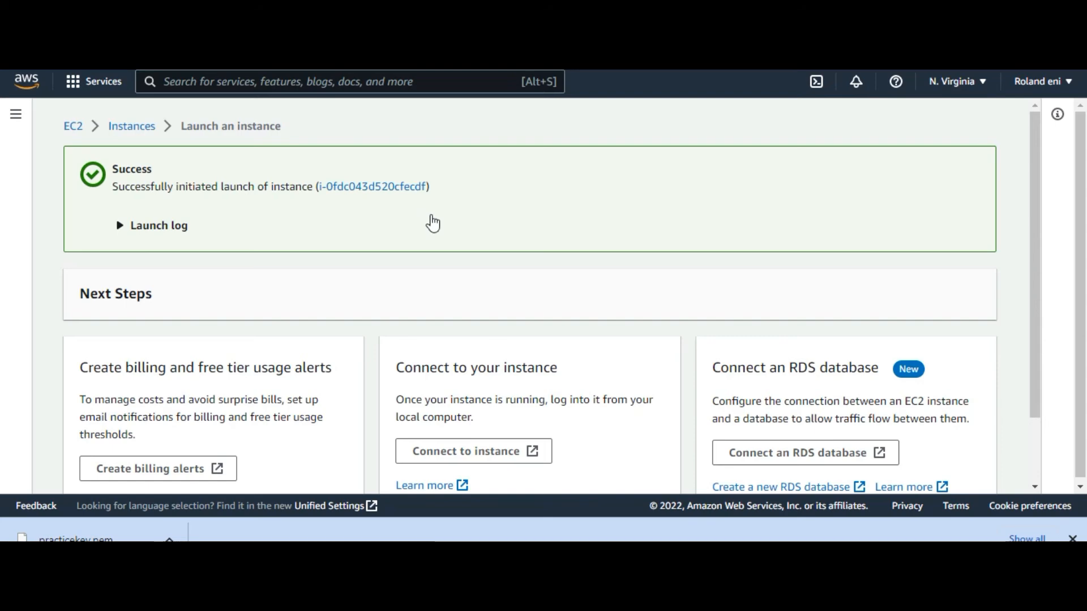
# Open the Connect to instance page for the newly launched instance
pyautogui.scroll(-2, 364, 308)
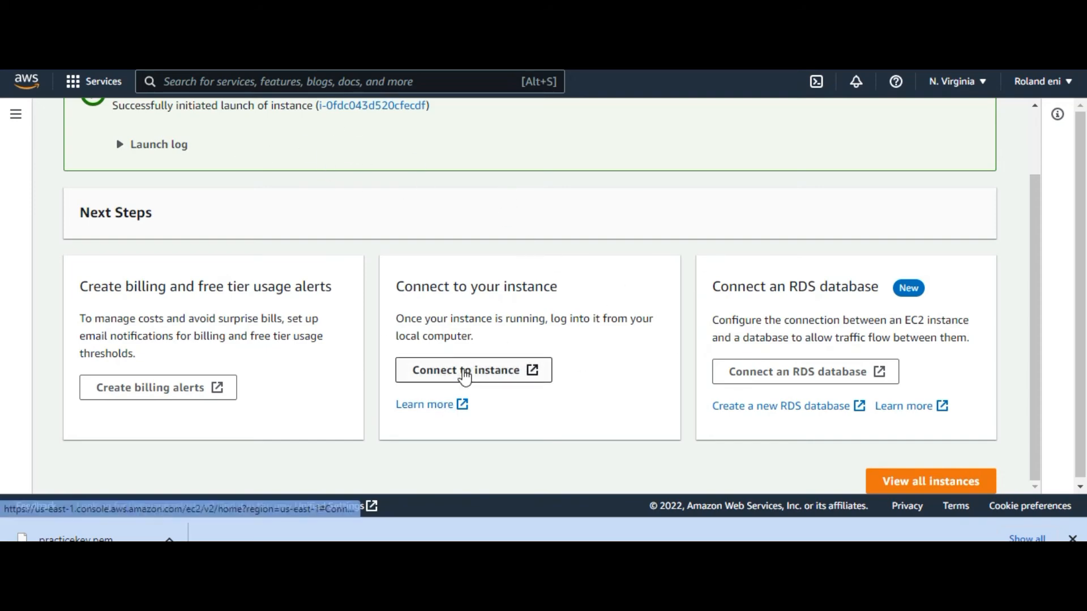
pyautogui.click(463, 372)
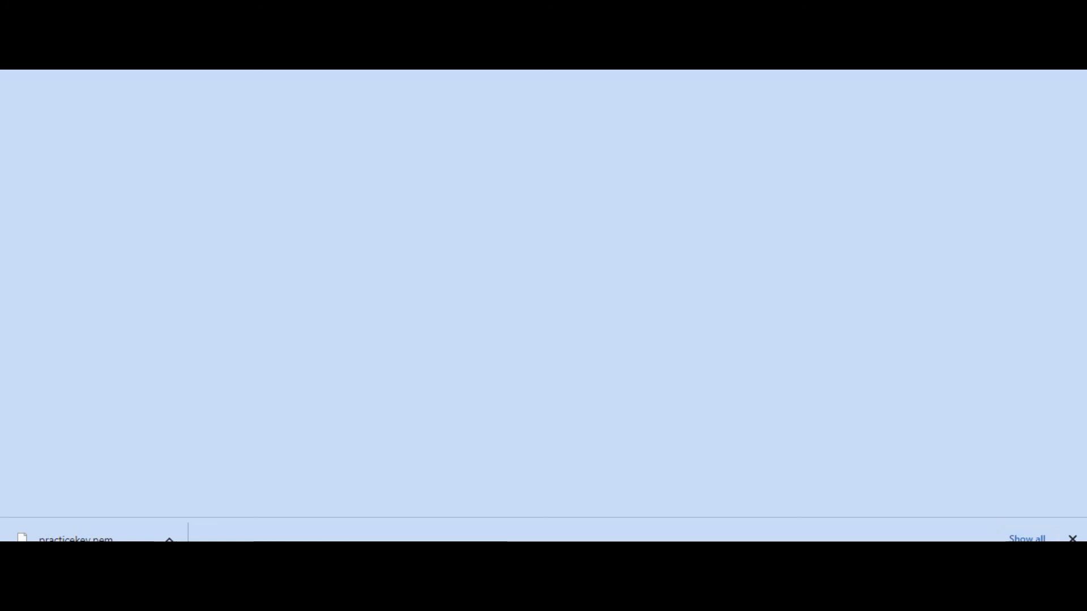
pyautogui.click(435, 14)
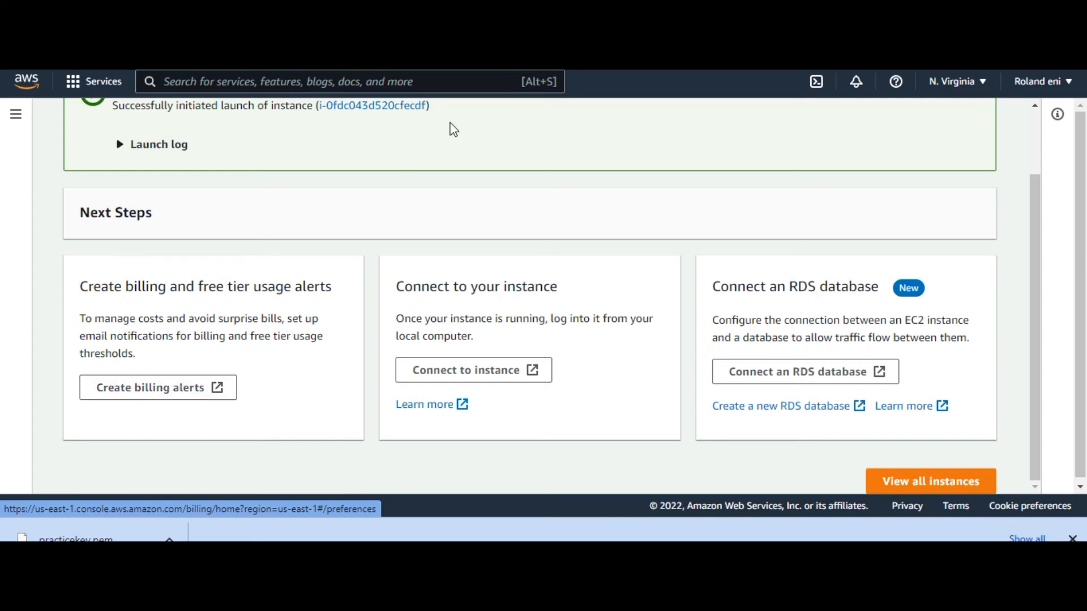
pyautogui.hotkey('ctrl', 'Tab')
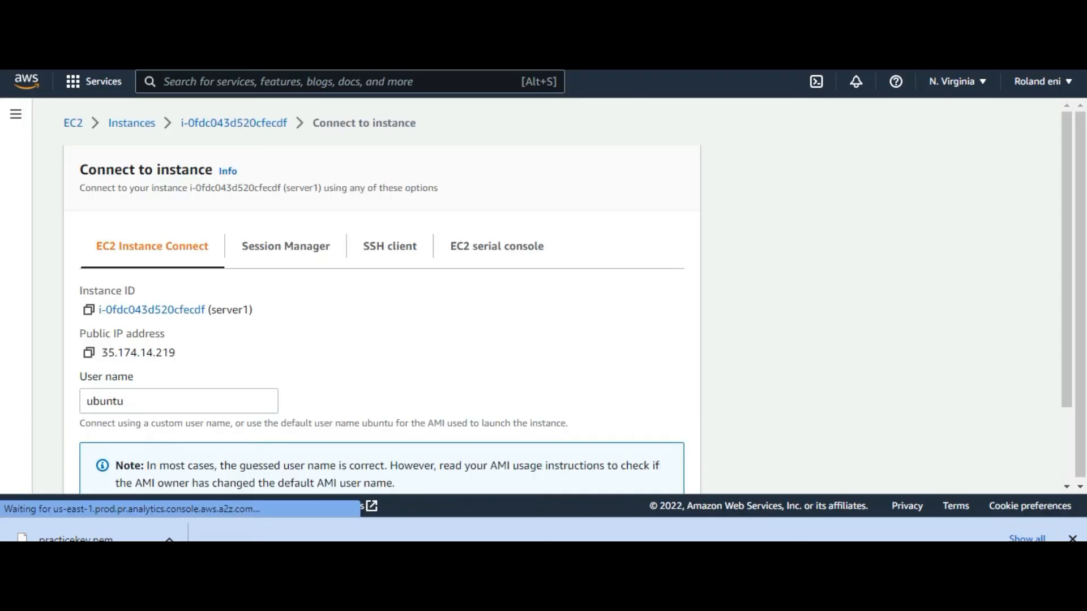
pyautogui.hotkey('ctrl', 'shift', 'Tab')
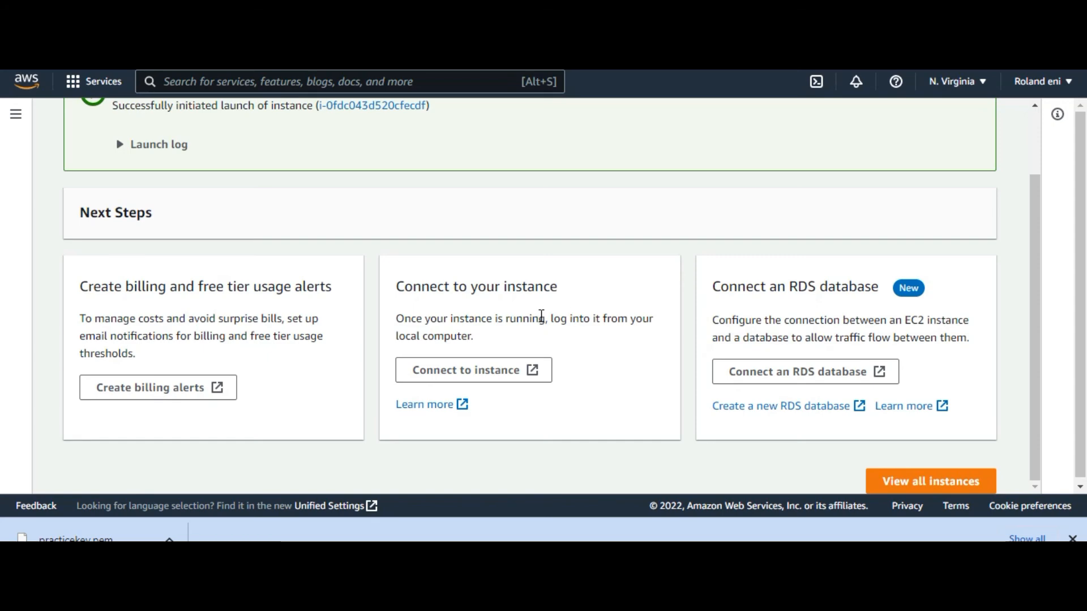
pyautogui.scroll(2, 541, 315)
pyautogui.scroll(-2, 538, 307)
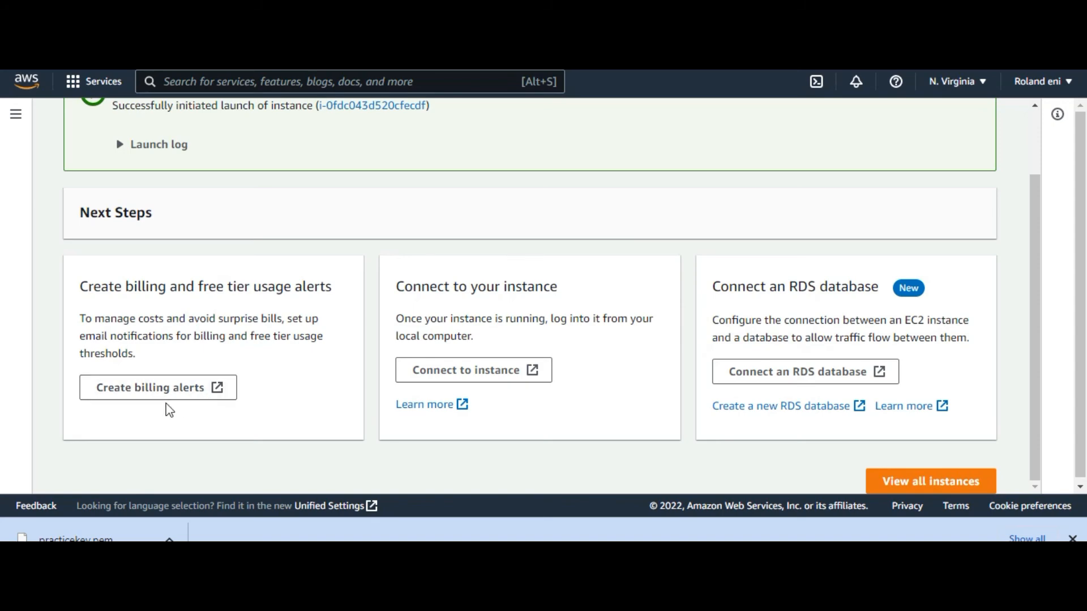
pyautogui.click(453, 370)
# Examine the EC2 Instance Connect and Session Manager connection options for server1
pyautogui.scroll(-2, 419, 295)
pyautogui.scroll(2, 417, 293)
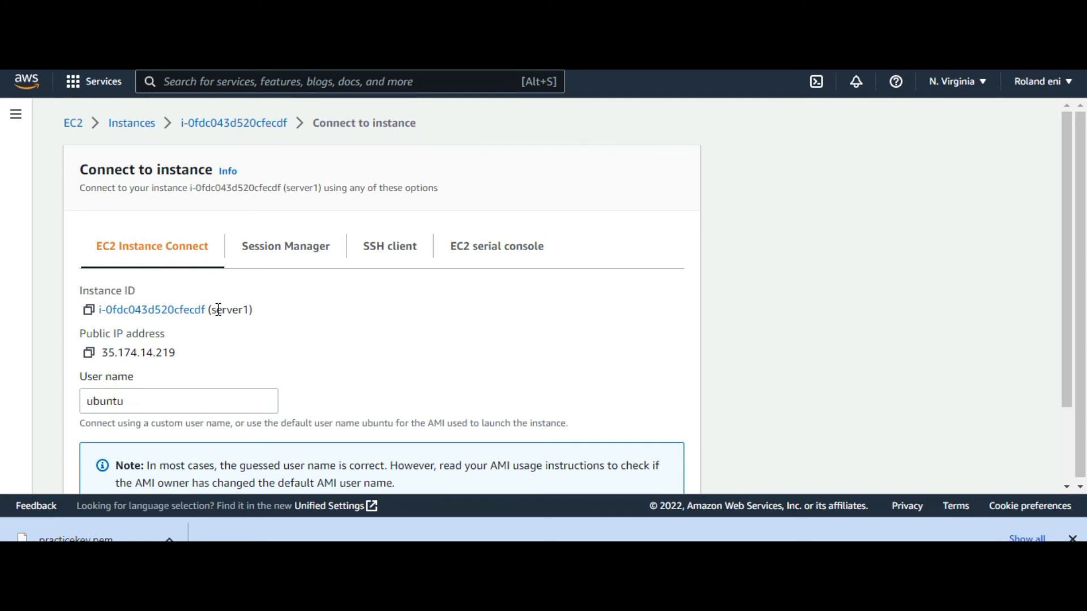
pyautogui.scroll(-2, 173, 355)
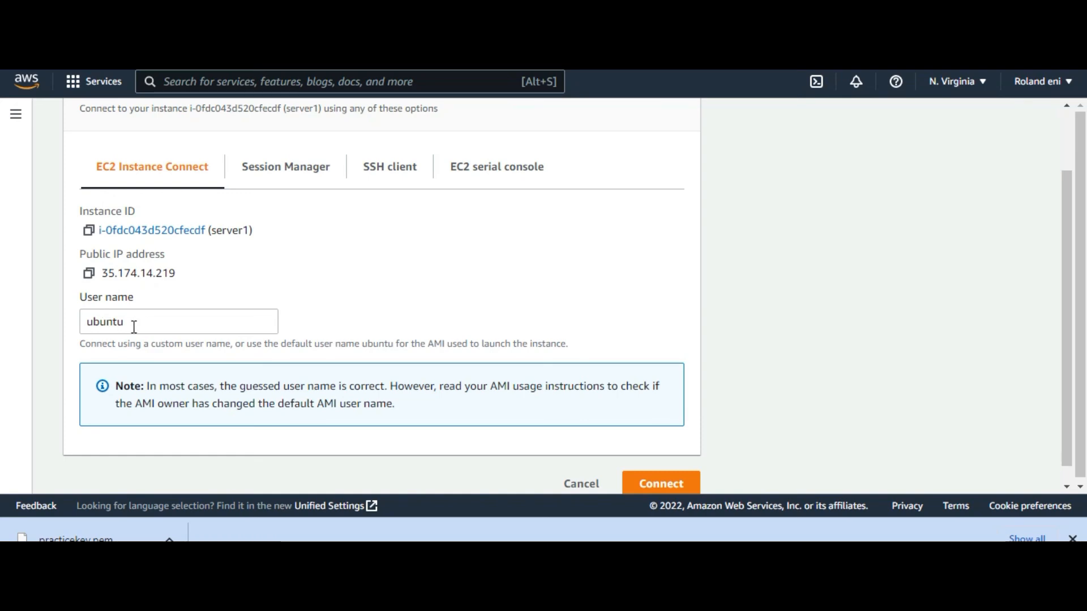
pyautogui.click(294, 174)
pyautogui.click(164, 261)
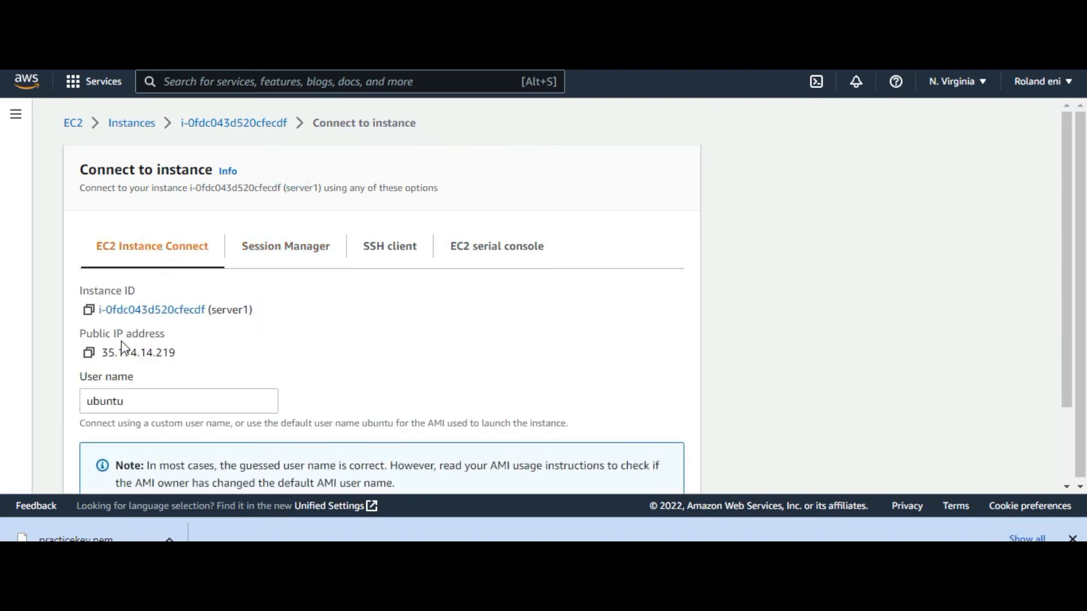
pyautogui.scroll(-1, 126, 352)
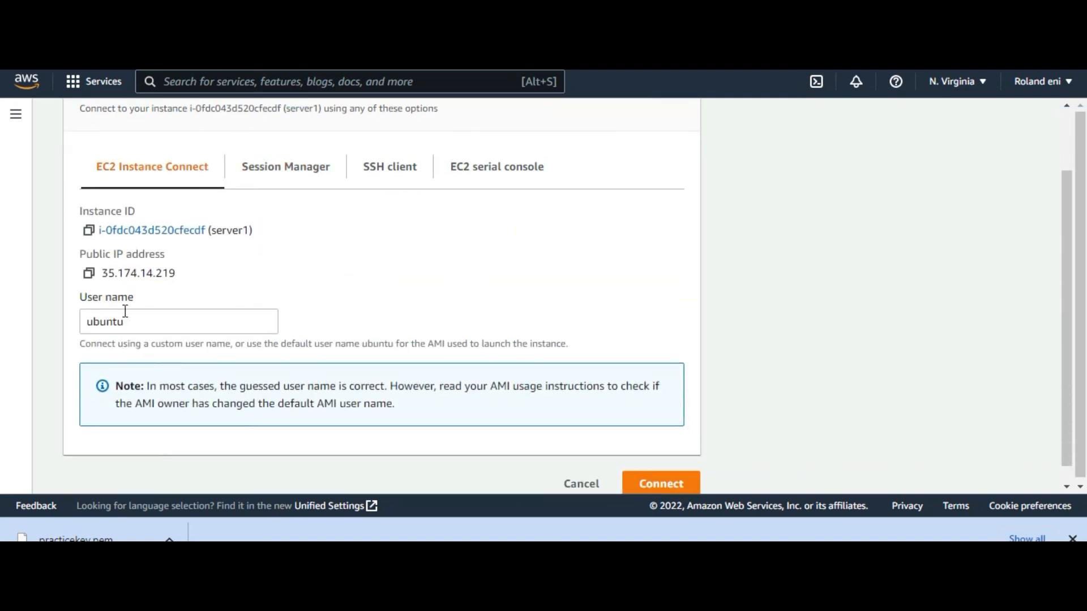
pyautogui.click(286, 172)
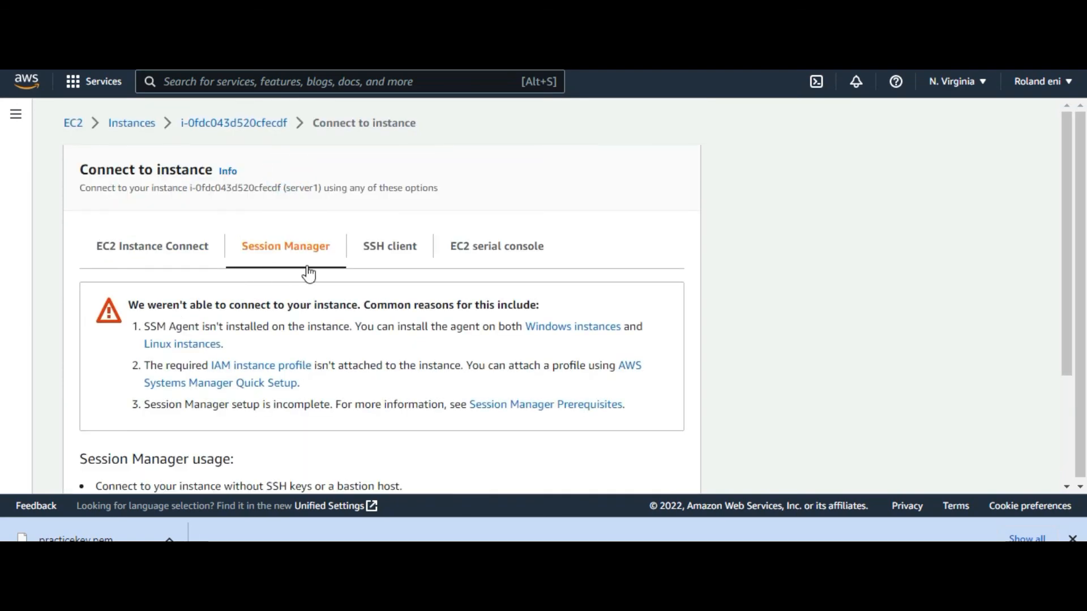
# Copy the example ssh command from the SSH client connection instructions and switch to Visual Studio Code
pyautogui.click(385, 256)
pyautogui.scroll(-3, 391, 249)
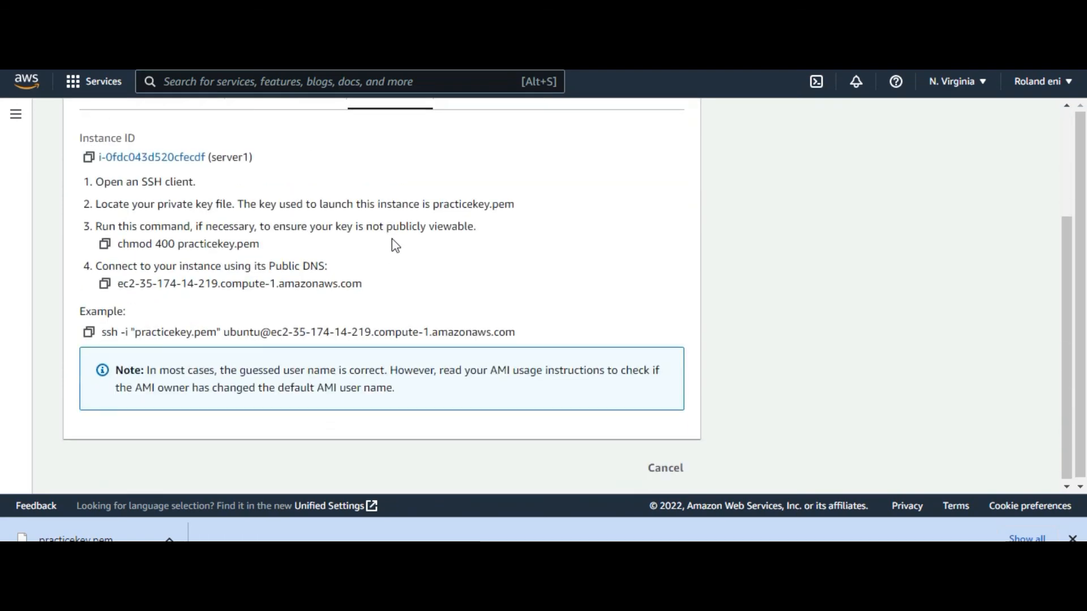
pyautogui.scroll(2, 399, 195)
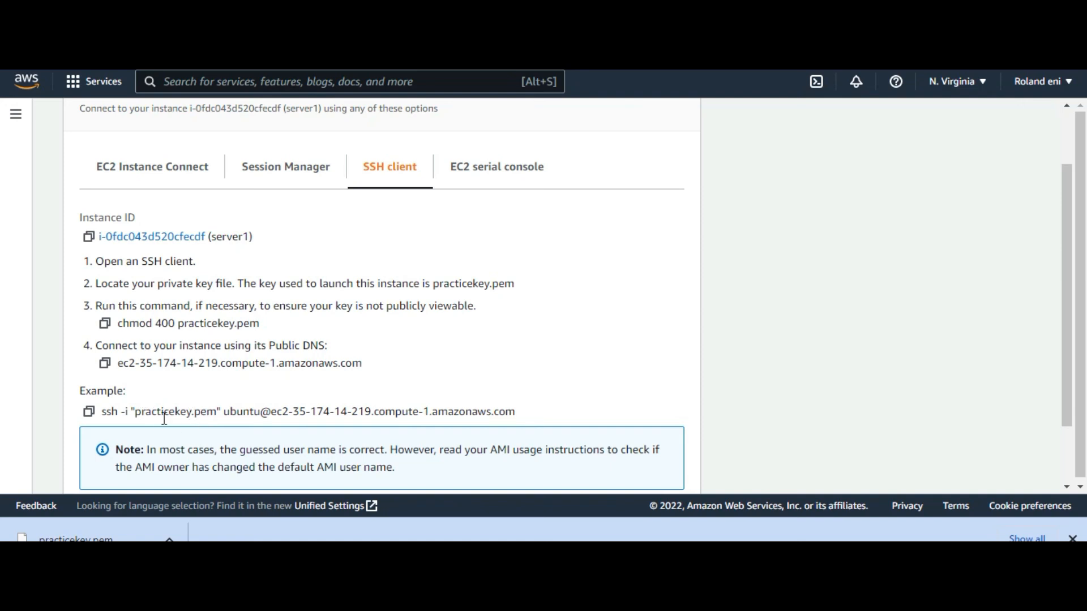
pyautogui.click(89, 412)
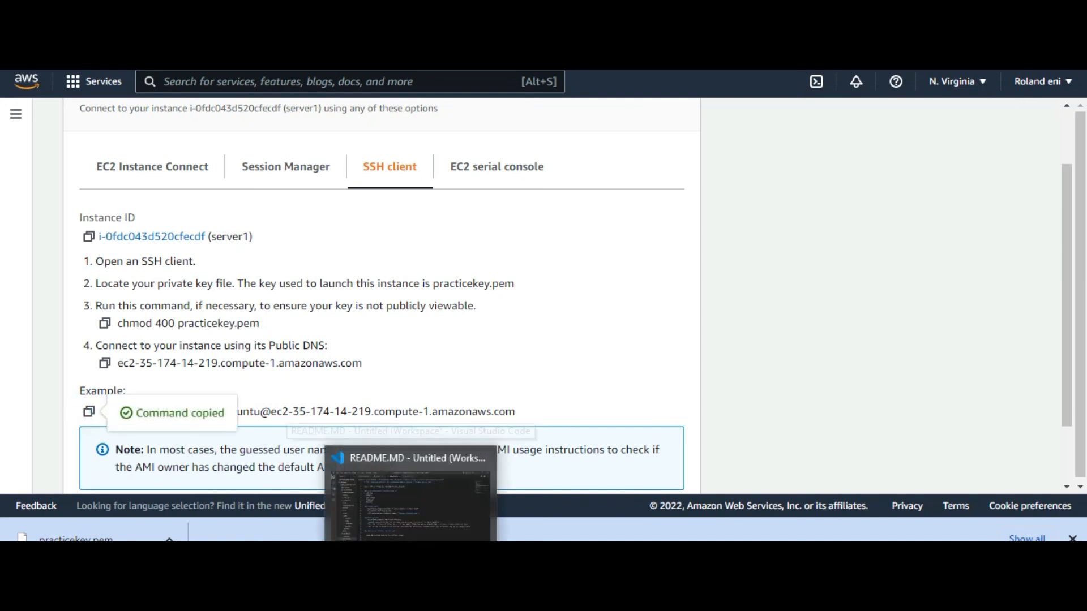
pyautogui.click(412, 594)
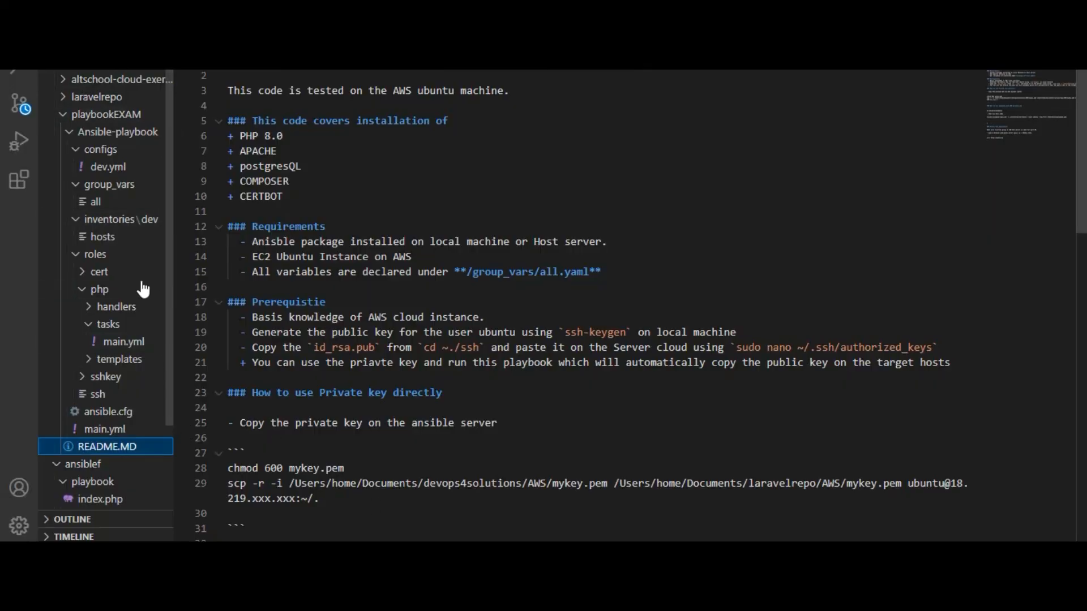